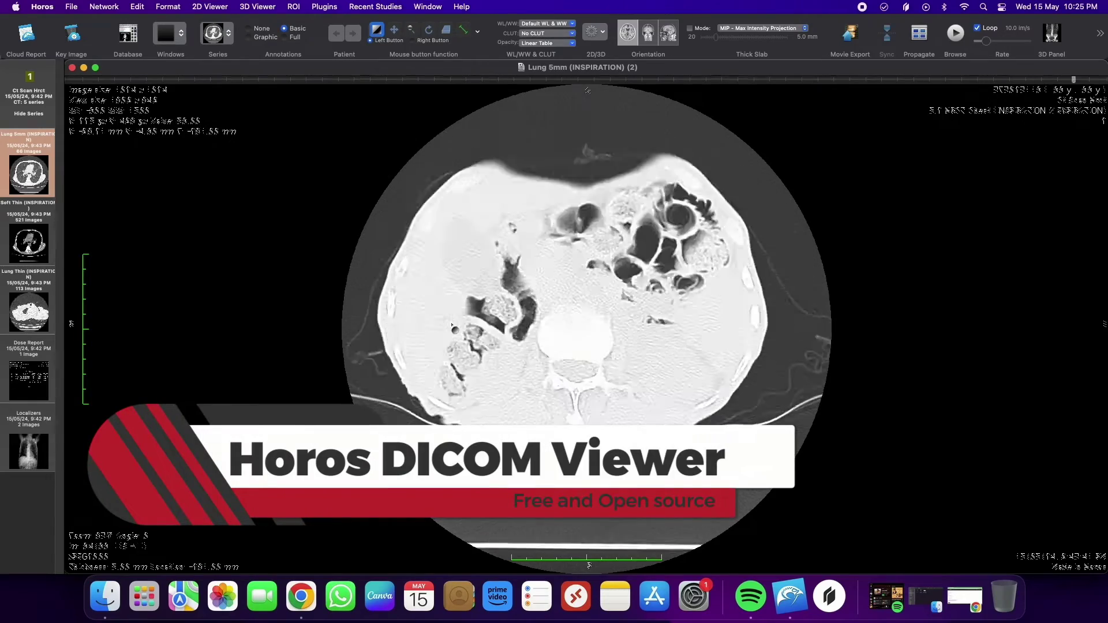
pyautogui.scroll(-10, 453, 326)
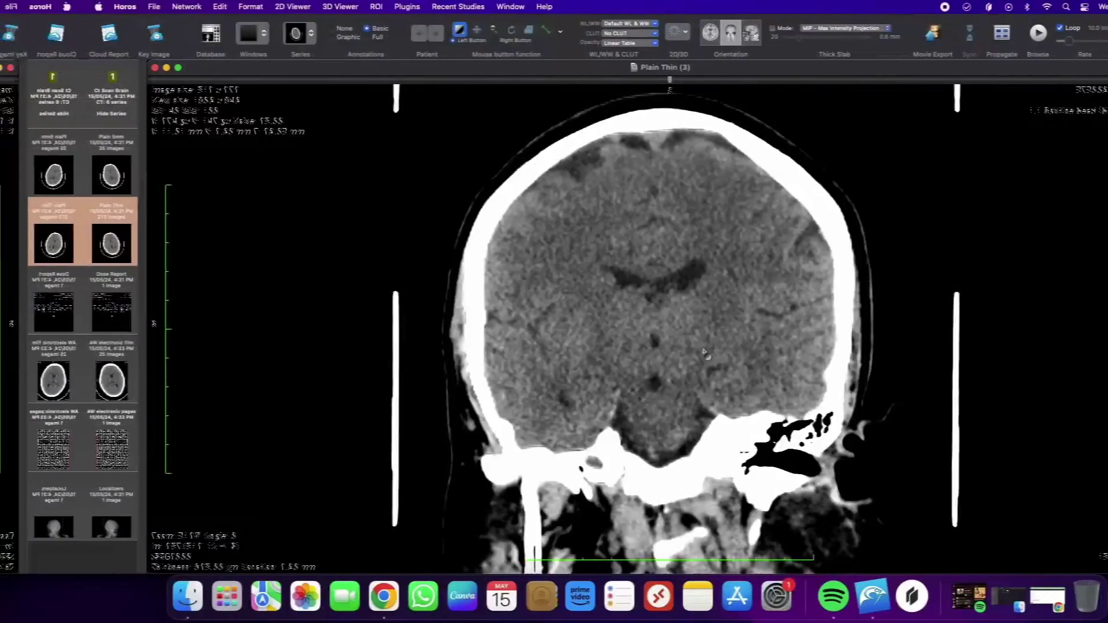
# Scroll through the Plain Thin brain CT slices, then open the series in 3D MPR
pyautogui.scroll(-5, 590, 305)
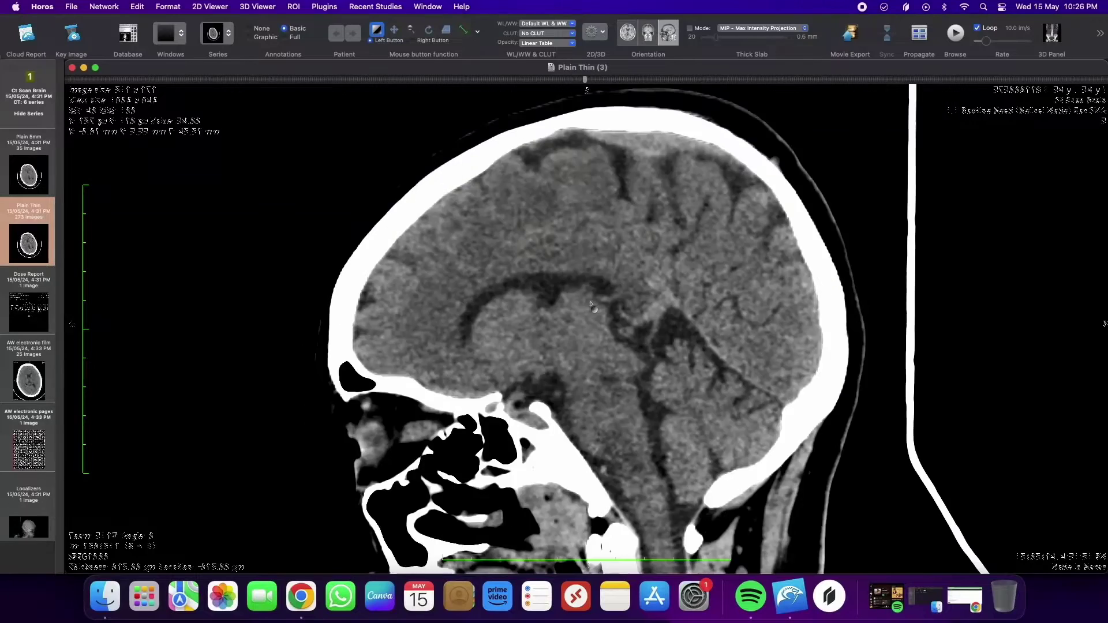
pyautogui.scroll(-5, 591, 305)
pyautogui.click(594, 31)
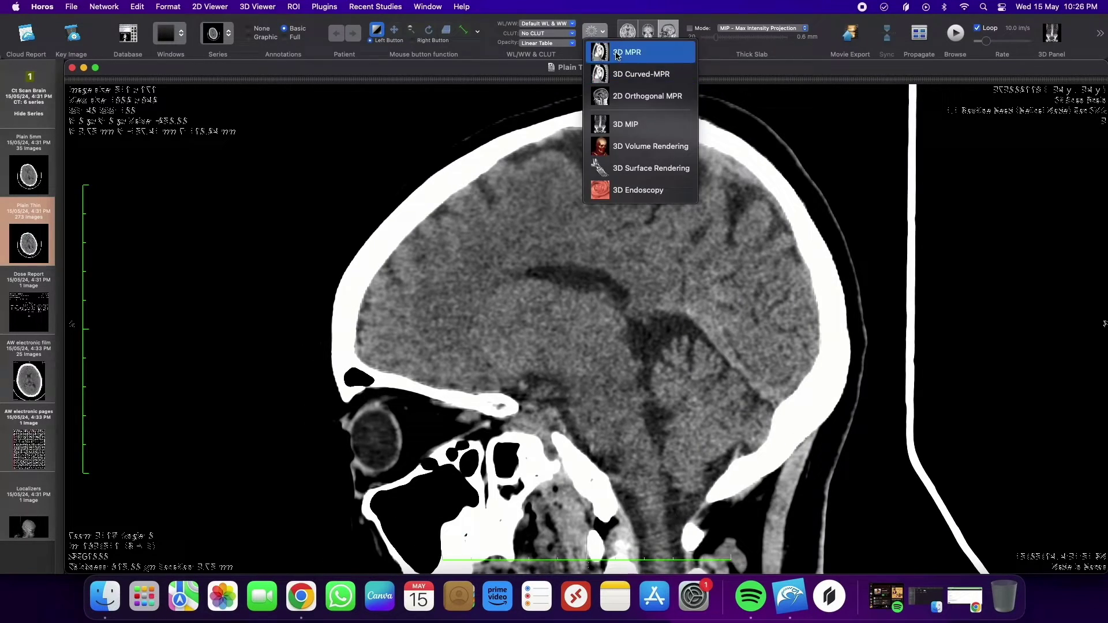
pyautogui.click(618, 53)
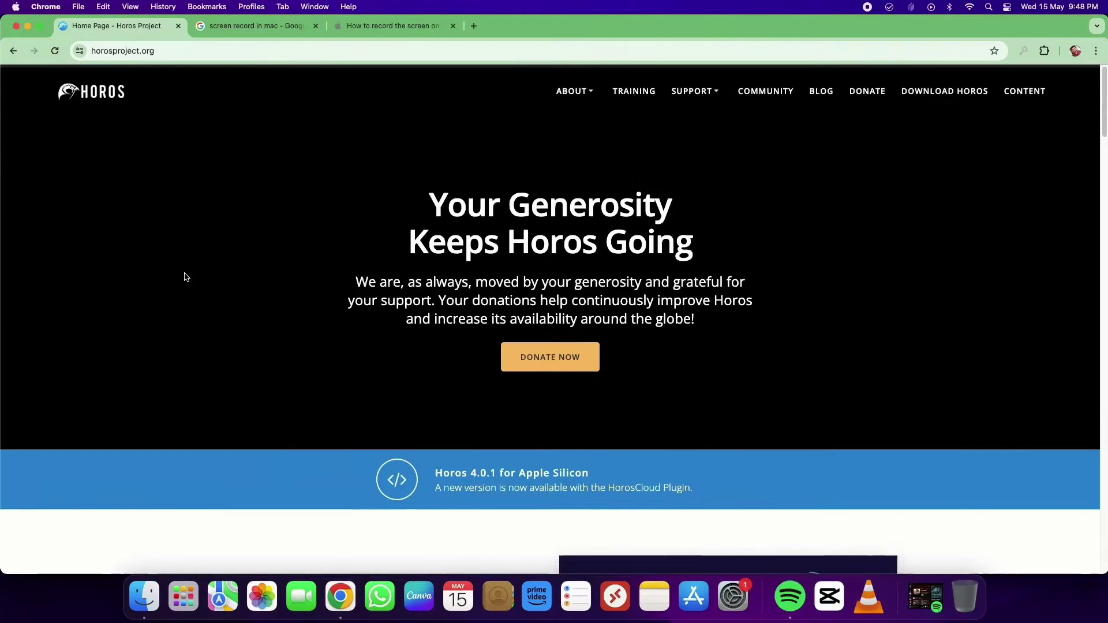
# Scroll horosproject.org and open the Horos User Guide link in a new tab
pyautogui.scroll(-10, 183, 271)
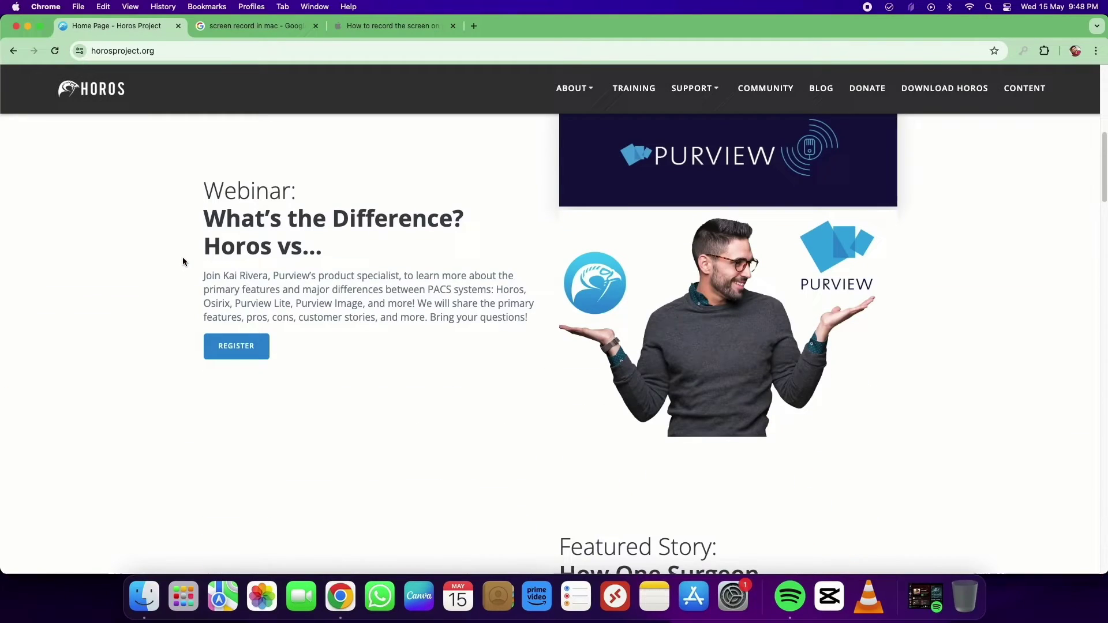
pyautogui.scroll(-7, 183, 258)
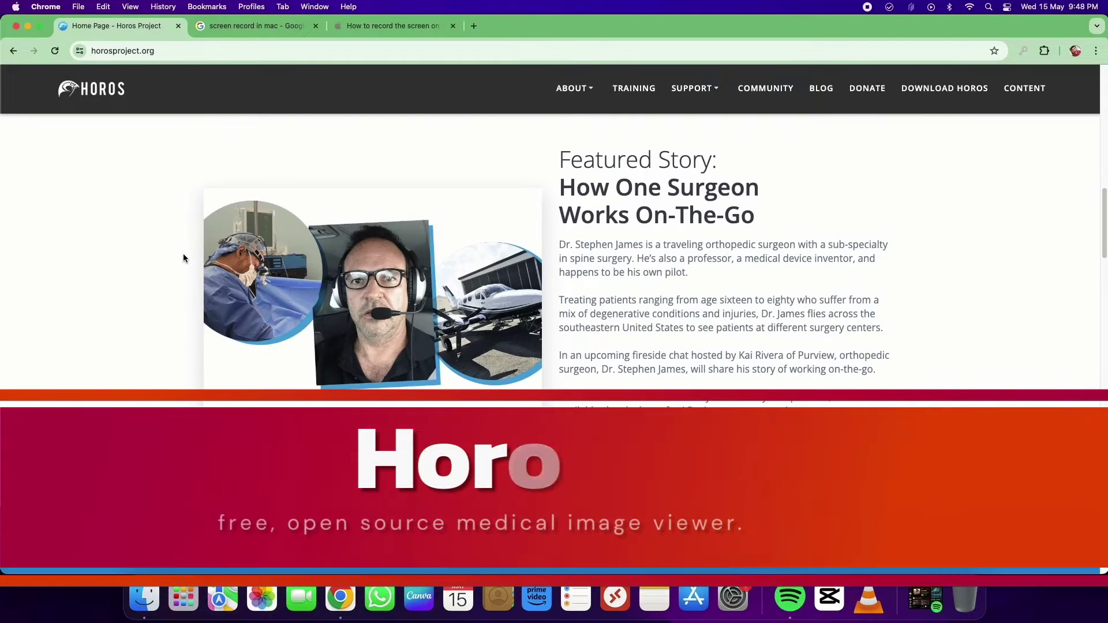
pyautogui.scroll(-10, 183, 258)
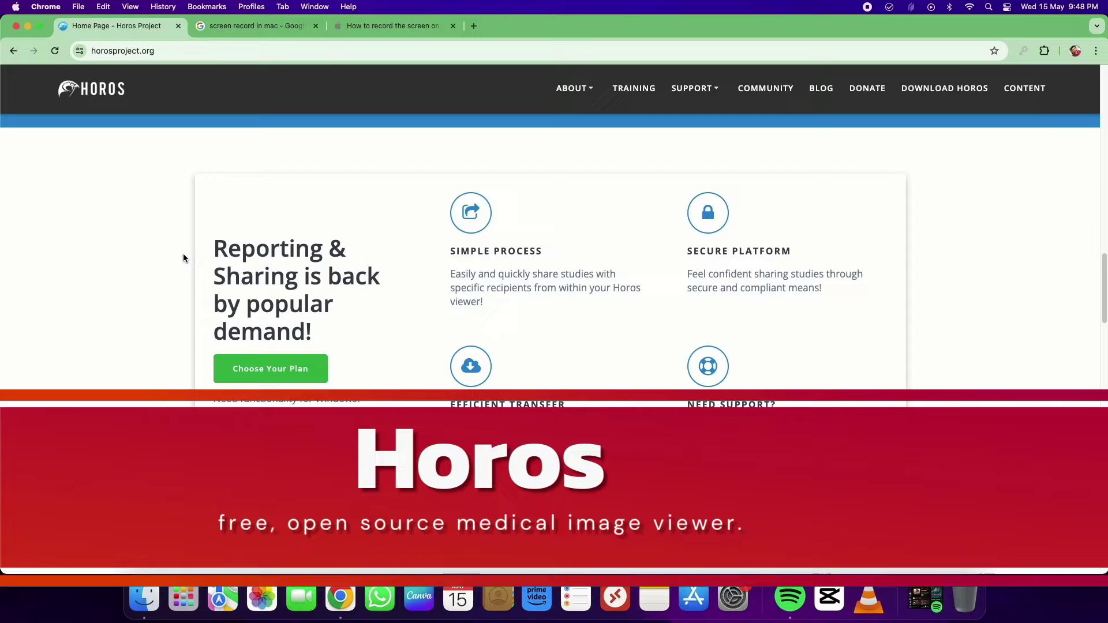
pyautogui.scroll(-8, 183, 258)
pyautogui.scroll(-6, 183, 258)
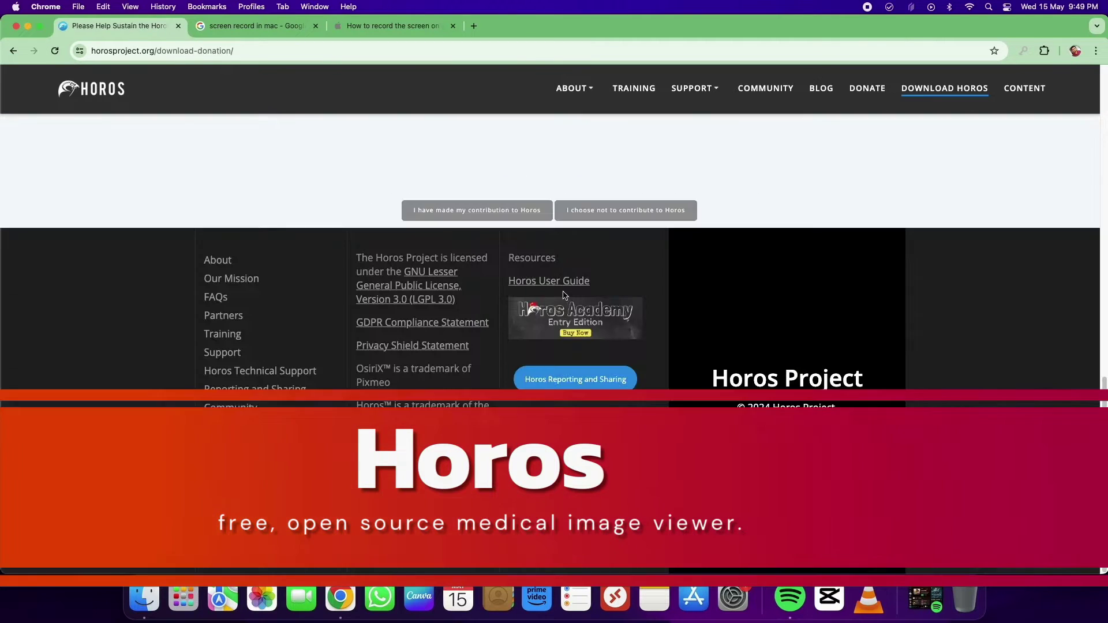
pyautogui.rightClick(512, 281)
pyautogui.click(577, 288)
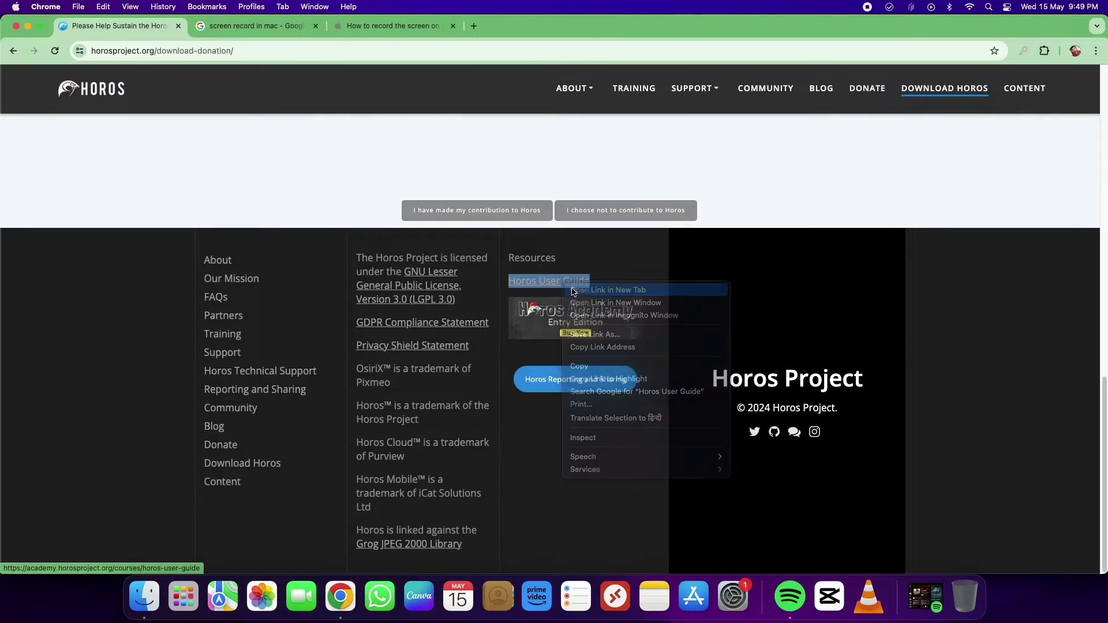
# View the User Guide tab, scroll the donation page, and choose not to contribute
pyautogui.click(228, 22)
pyautogui.scroll(-5, 429, 339)
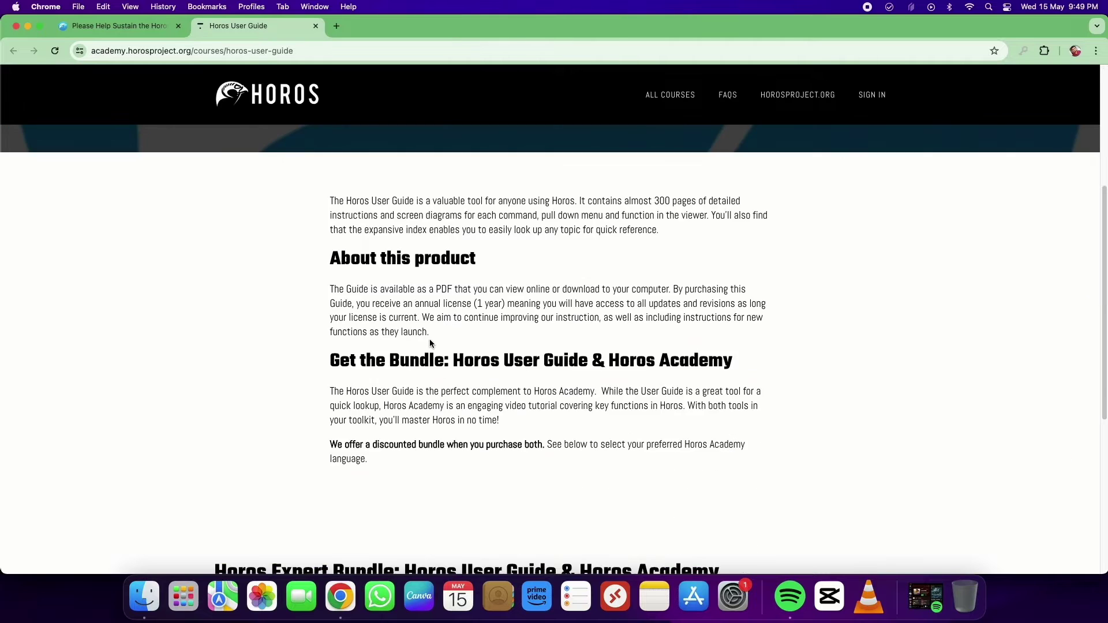
pyautogui.scroll(5, 429, 344)
pyautogui.scroll(-10, 414, 349)
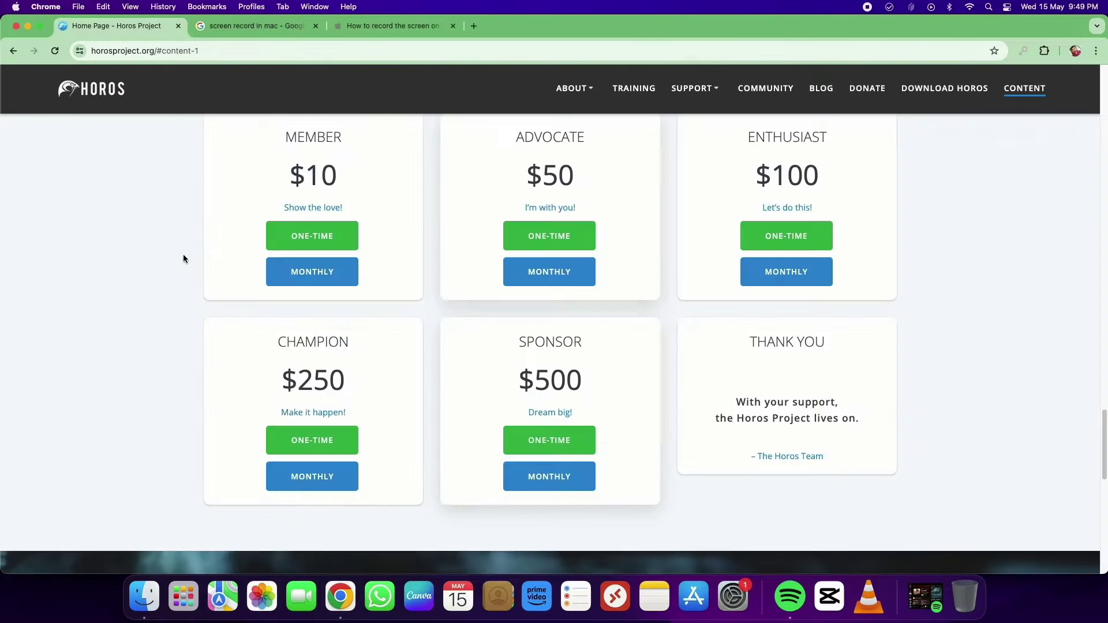
pyautogui.scroll(-10, 182, 254)
pyautogui.scroll(15, 224, 332)
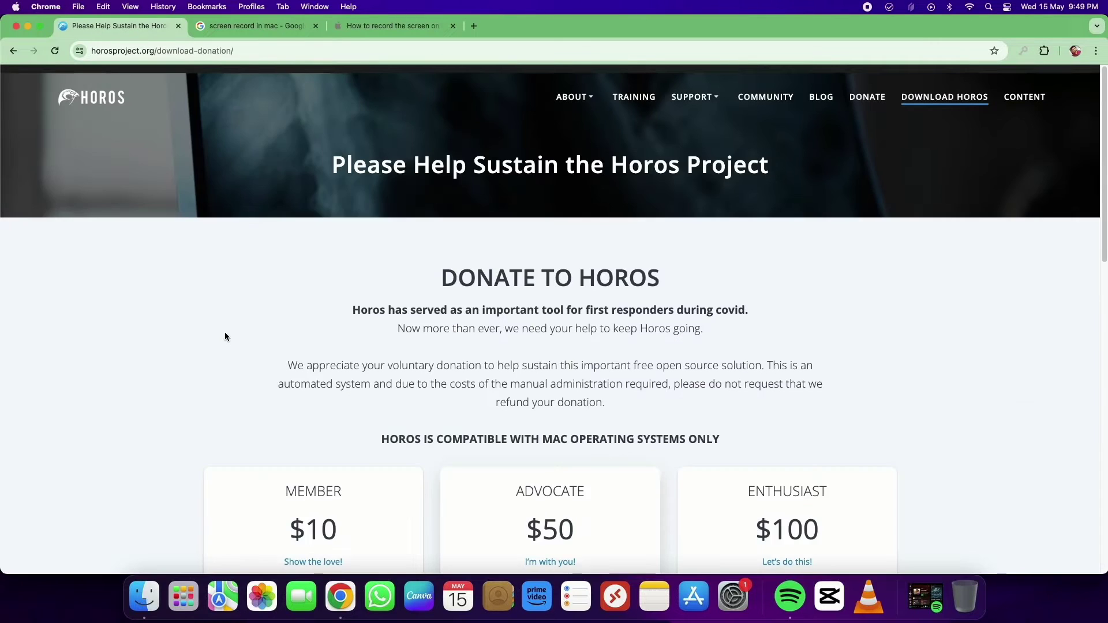
pyautogui.scroll(-10, 225, 331)
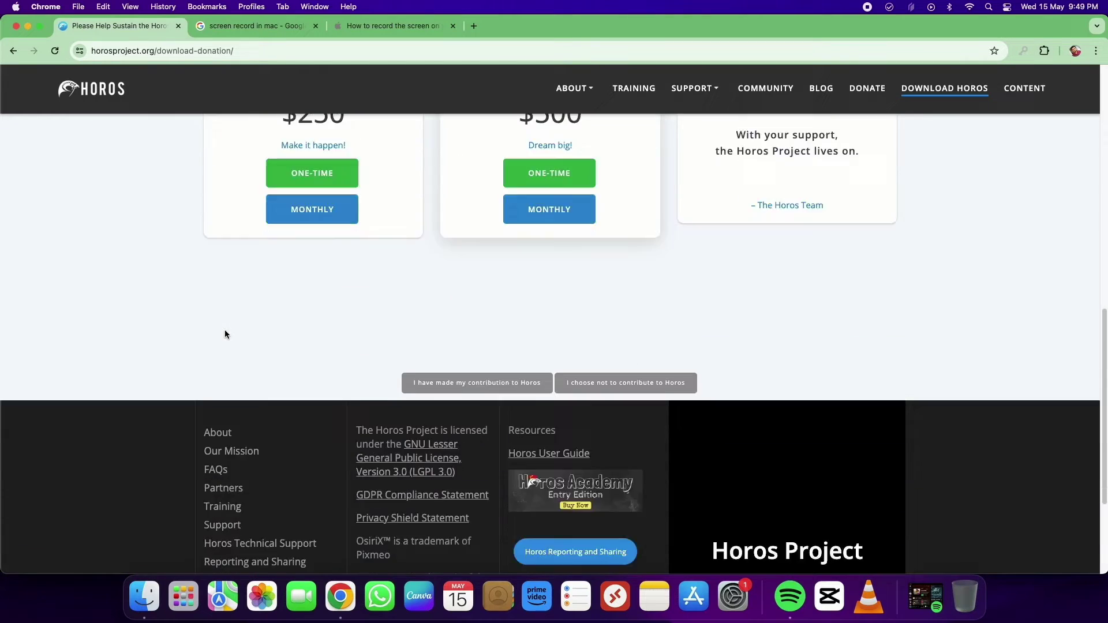
pyautogui.scroll(-3, 225, 333)
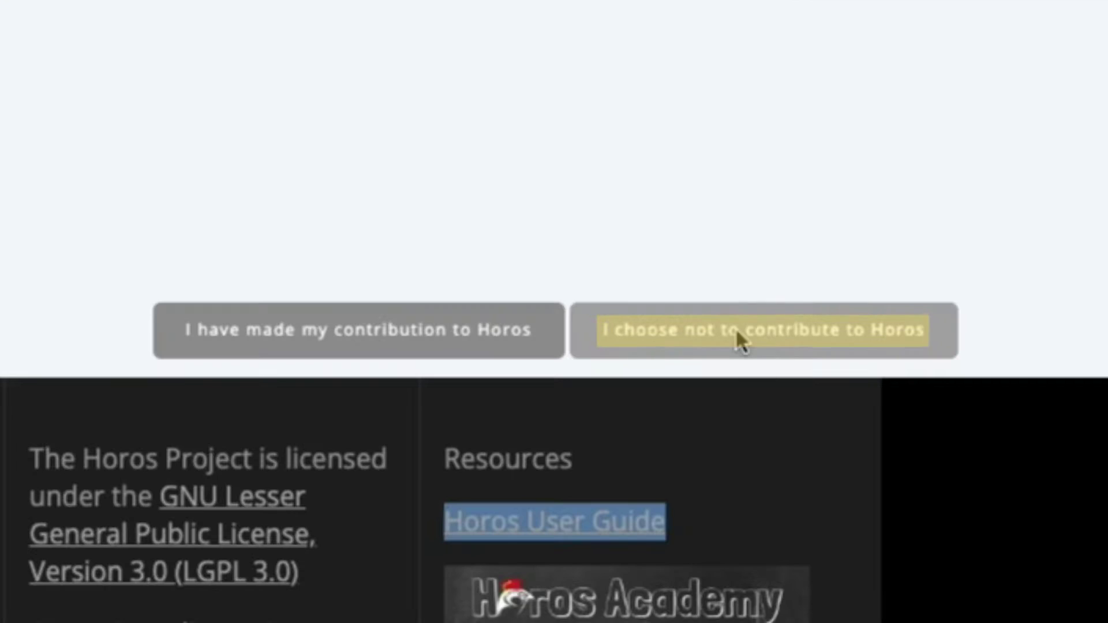
pyautogui.click(740, 339)
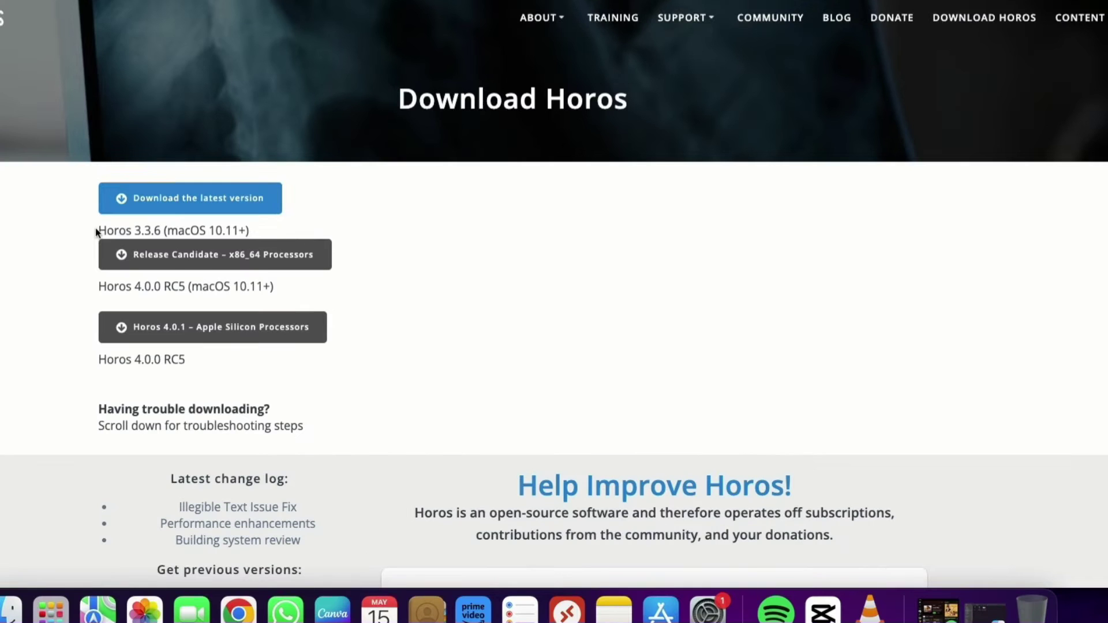
# Compare the 3.3.6, 4.0.0 RC5 and Apple Silicon versions, then install Horos into Applications and open it
pyautogui.moveTo(205, 275); pyautogui.dragTo(286, 273)
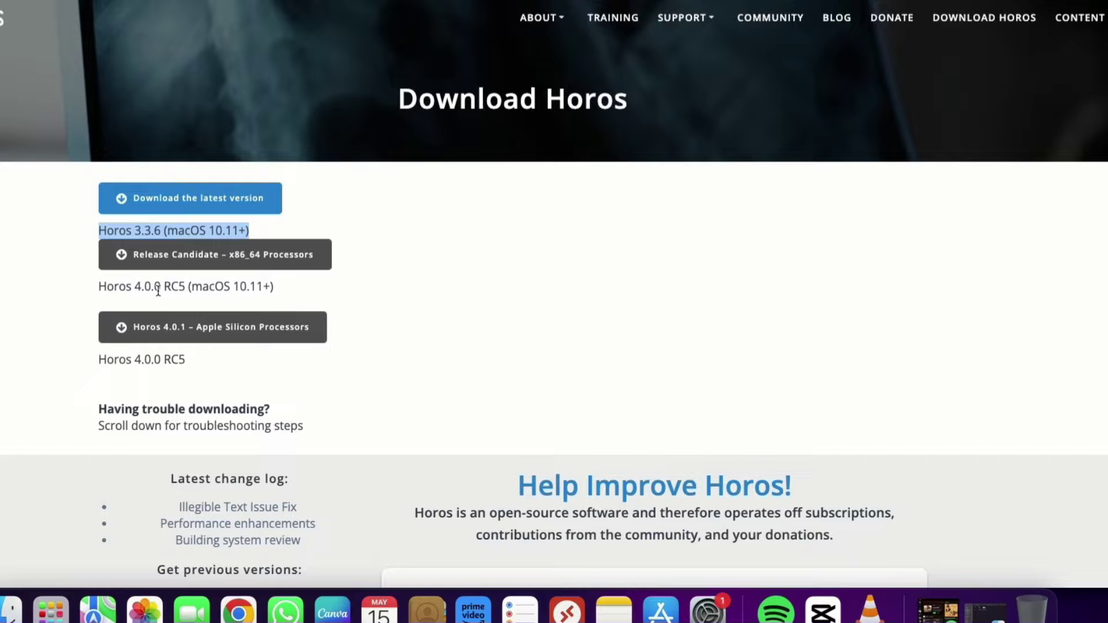
pyautogui.moveTo(102, 287); pyautogui.dragTo(277, 287)
pyautogui.moveTo(99, 359); pyautogui.dragTo(187, 360)
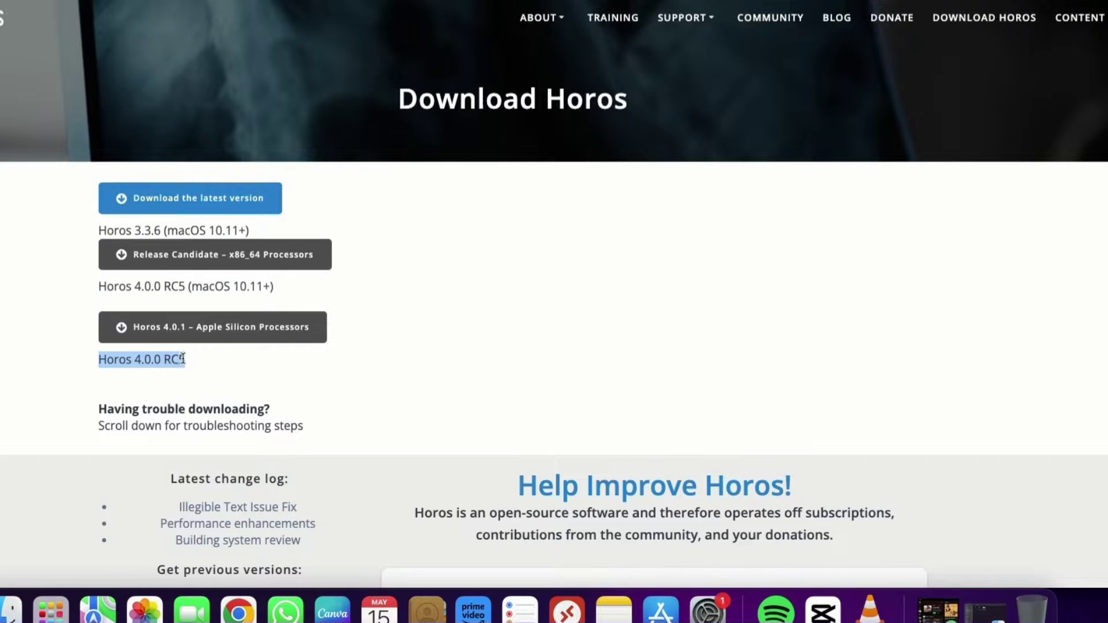
pyautogui.moveTo(416, 277); pyautogui.dragTo(791, 275)
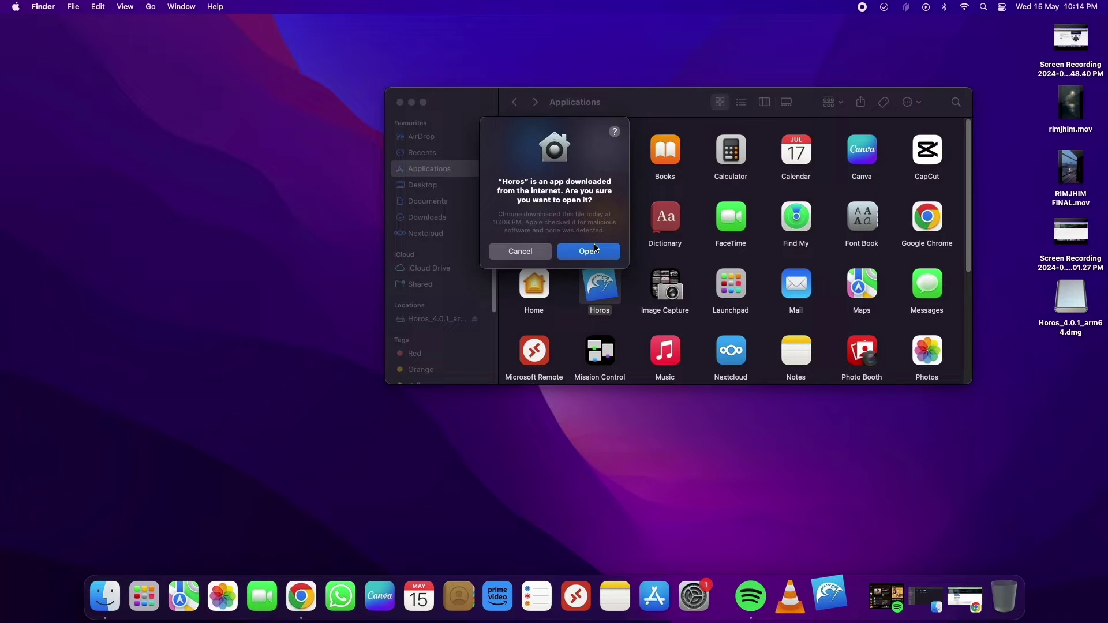
pyautogui.click(591, 253)
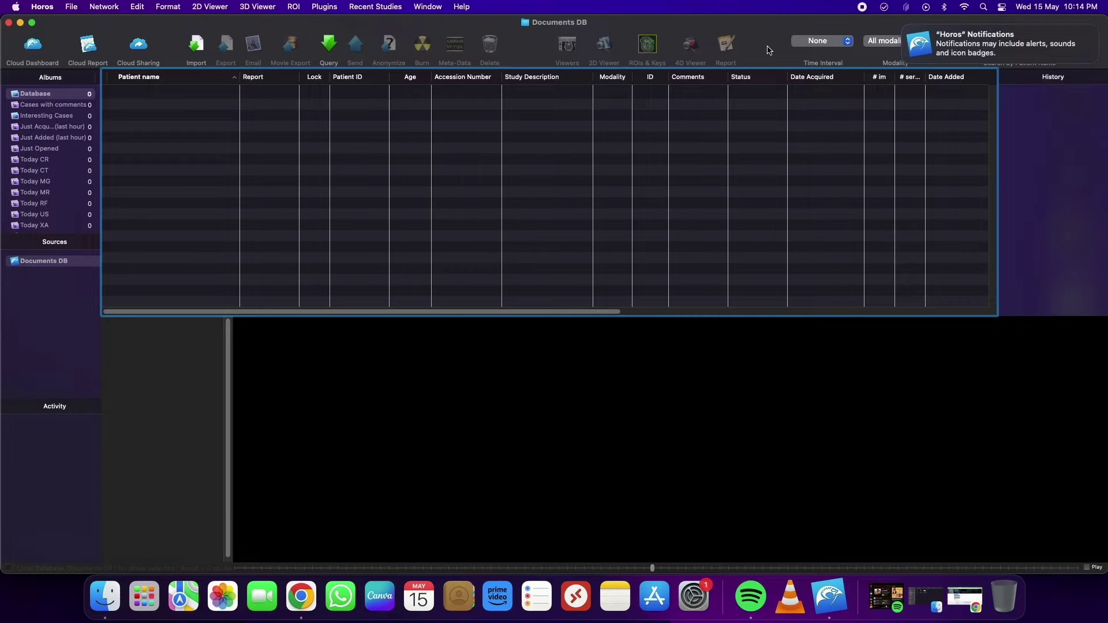
# Dismiss the Horos notifications banner and show the About Horos window
pyautogui.click(905, 28)
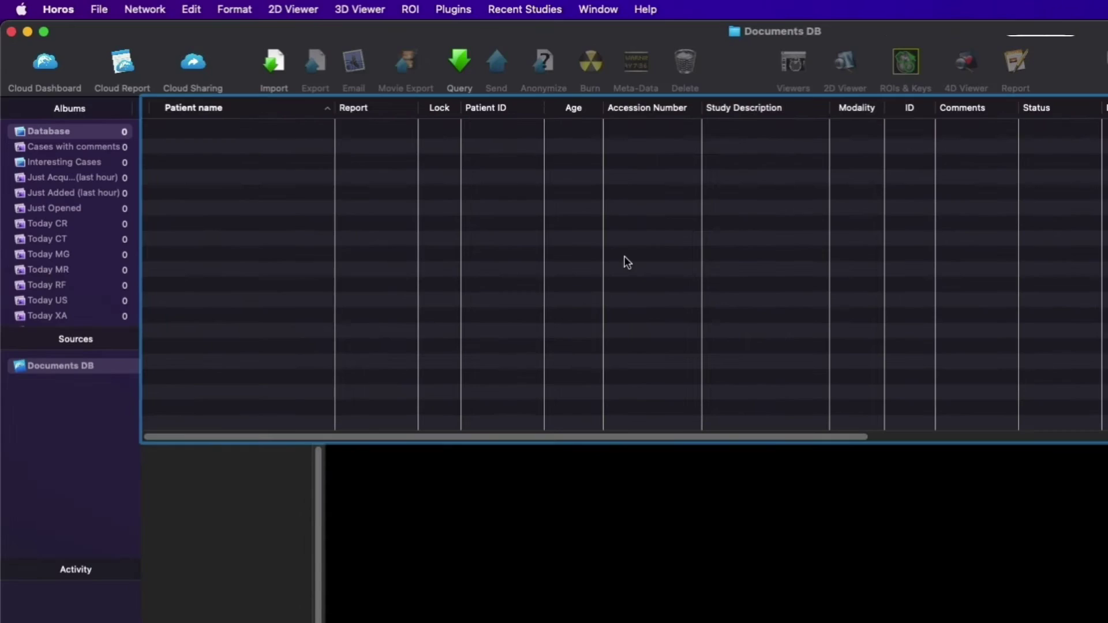
pyautogui.click(269, 491)
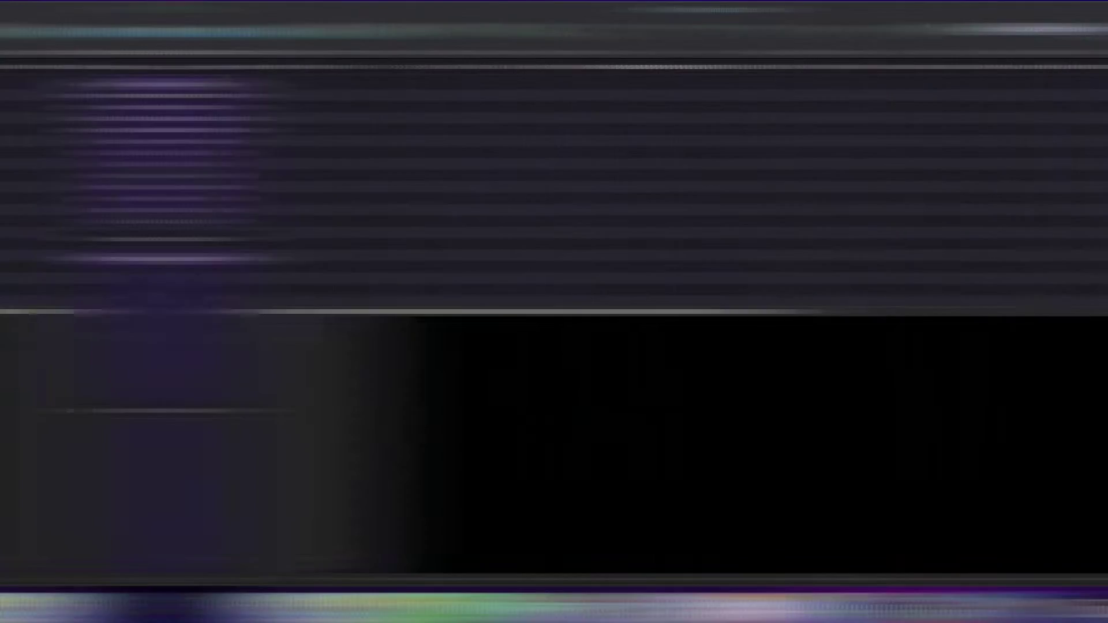
pyautogui.click(29, 1)
pyautogui.click(34, 2)
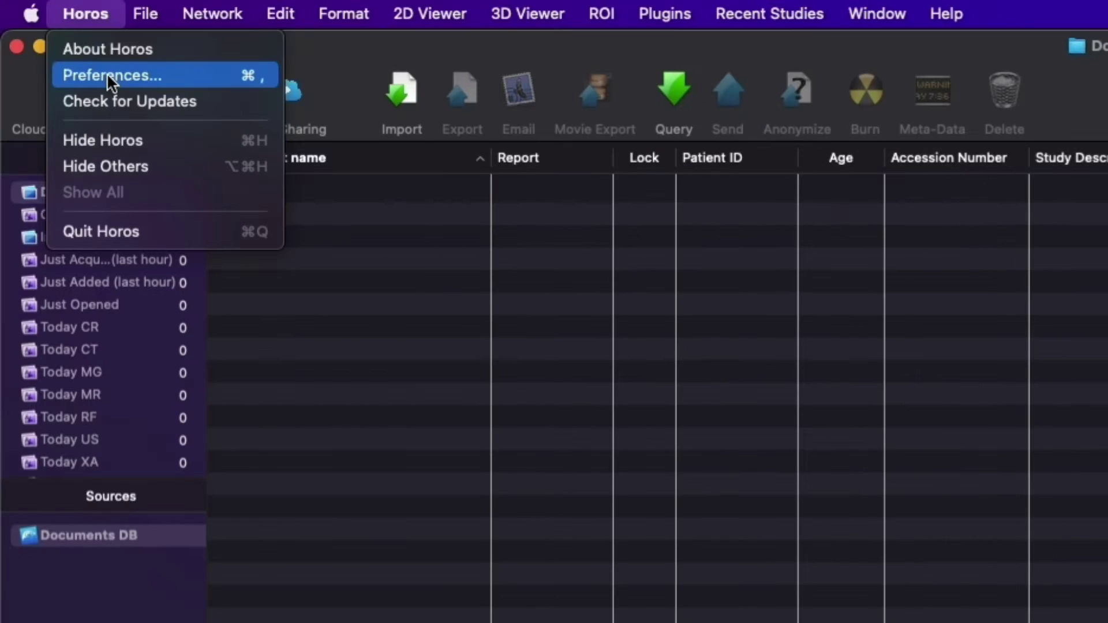
# Open Horos Preferences and view the General pane
pyautogui.click(107, 72)
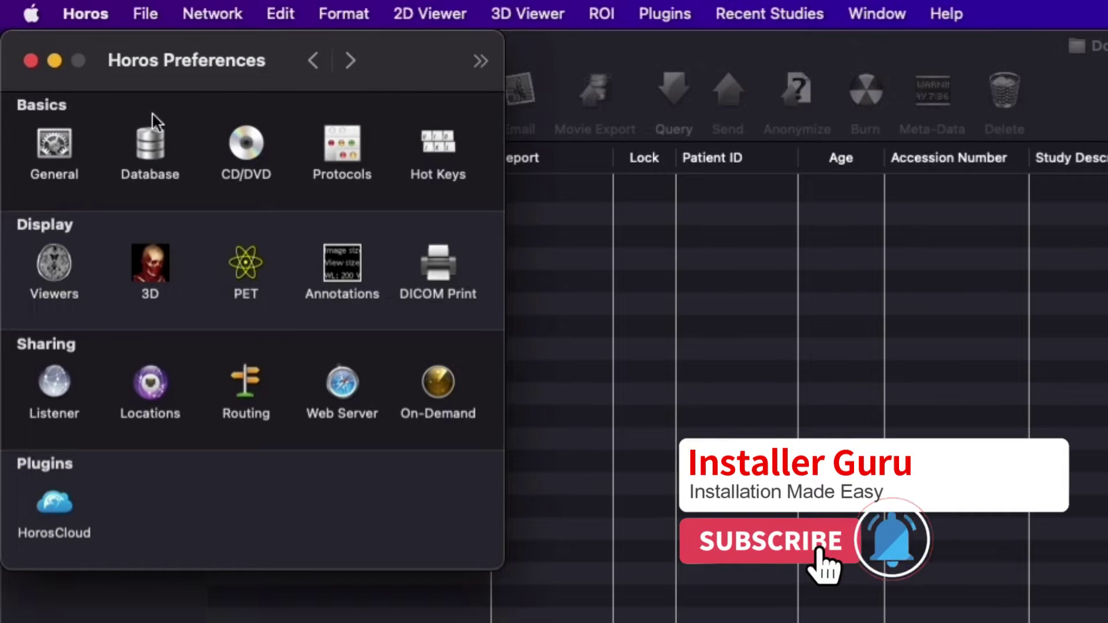
pyautogui.click(67, 152)
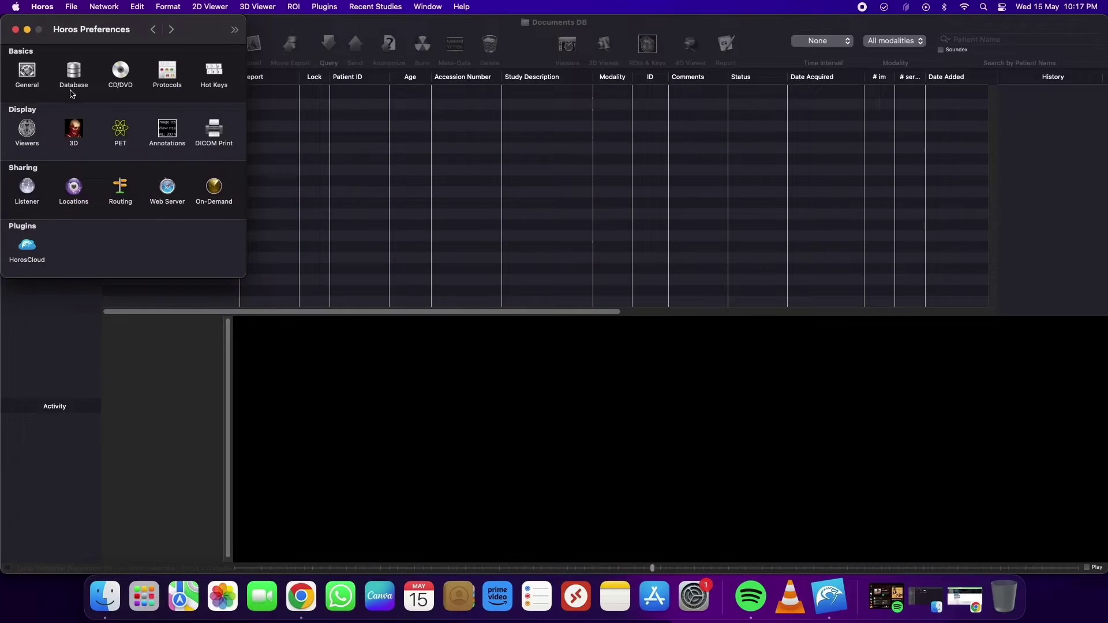
pyautogui.click(75, 73)
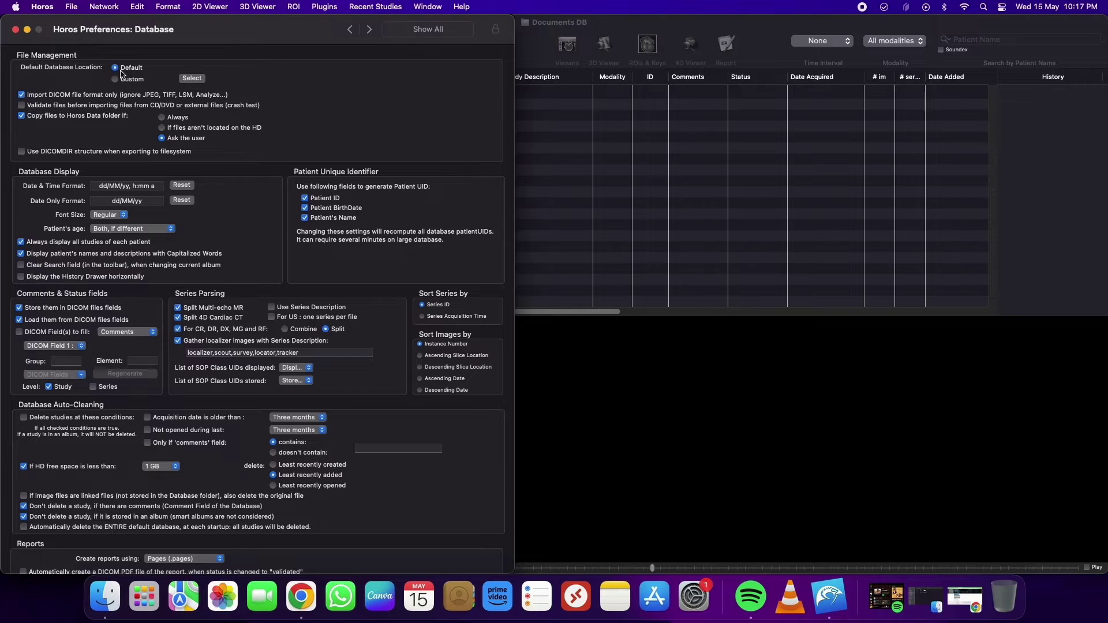
pyautogui.click(191, 78)
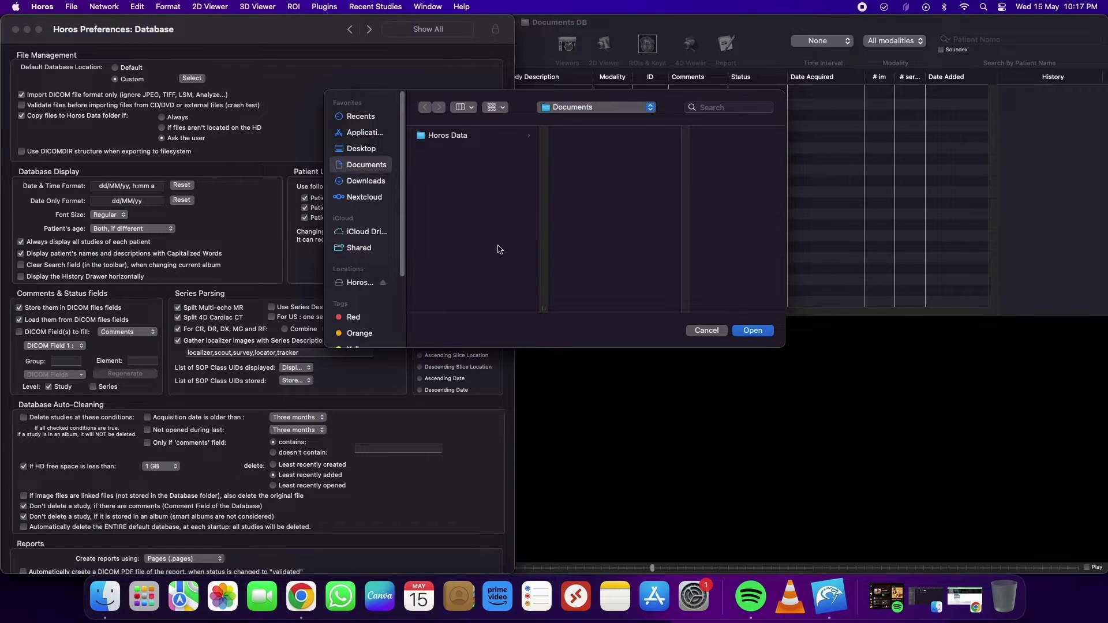
pyautogui.click(464, 137)
pyautogui.click(705, 331)
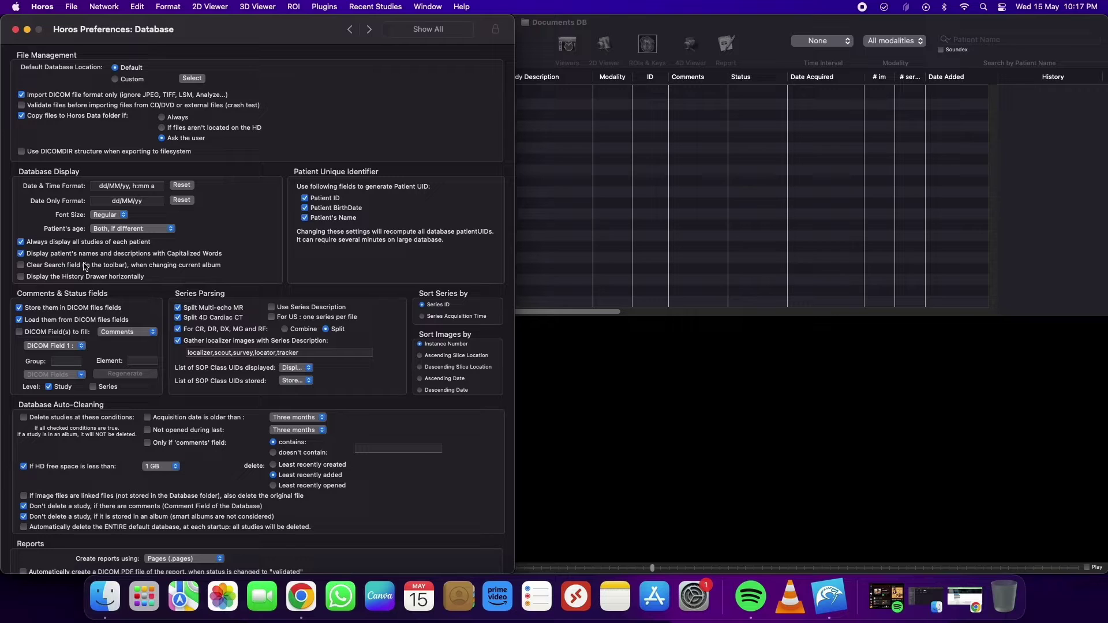
pyautogui.scroll(-1, 329, 370)
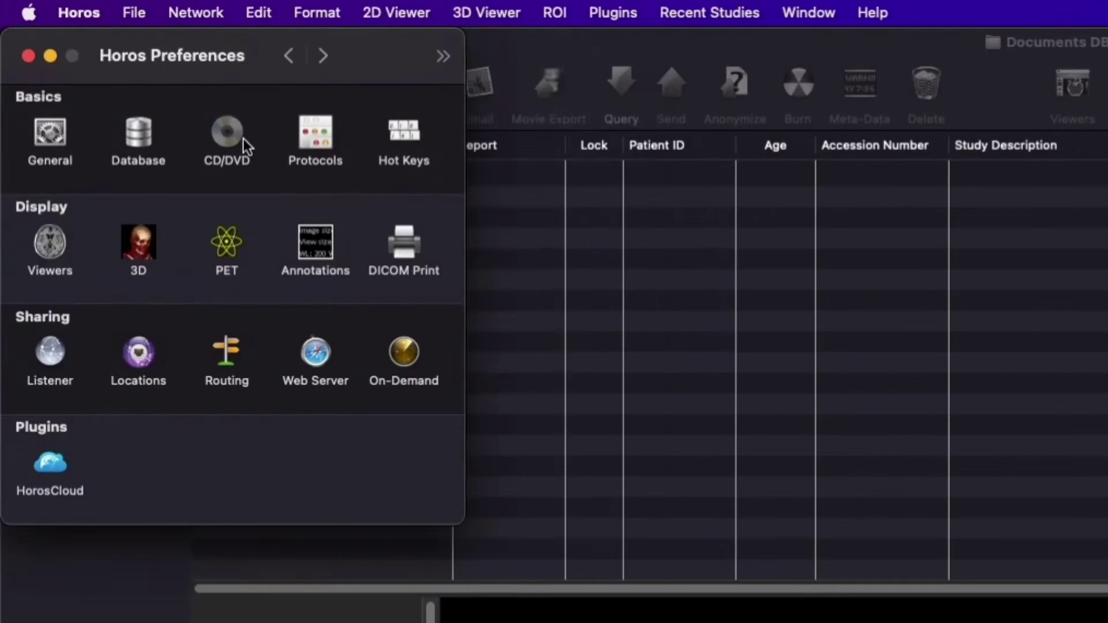
# Browse the CD/DVD, Hot Keys and Viewers preferences, then show the 3D rendering pane
pyautogui.click(126, 74)
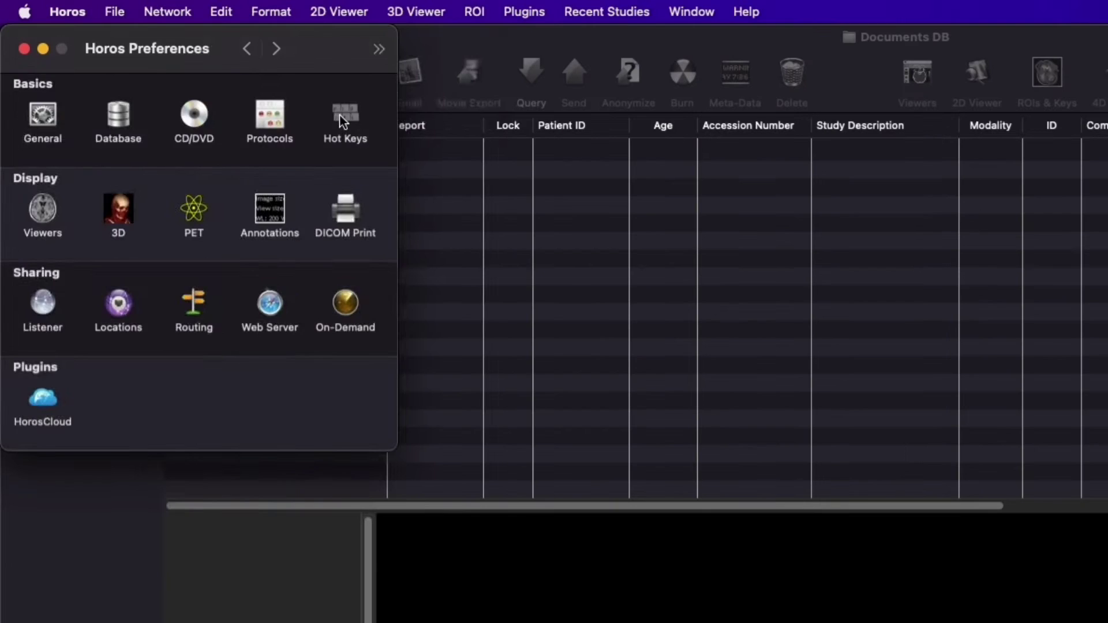
pyautogui.click(341, 119)
pyautogui.scroll(-1, 334, 240)
pyautogui.scroll(-10, 202, 282)
pyautogui.scroll(10, 202, 281)
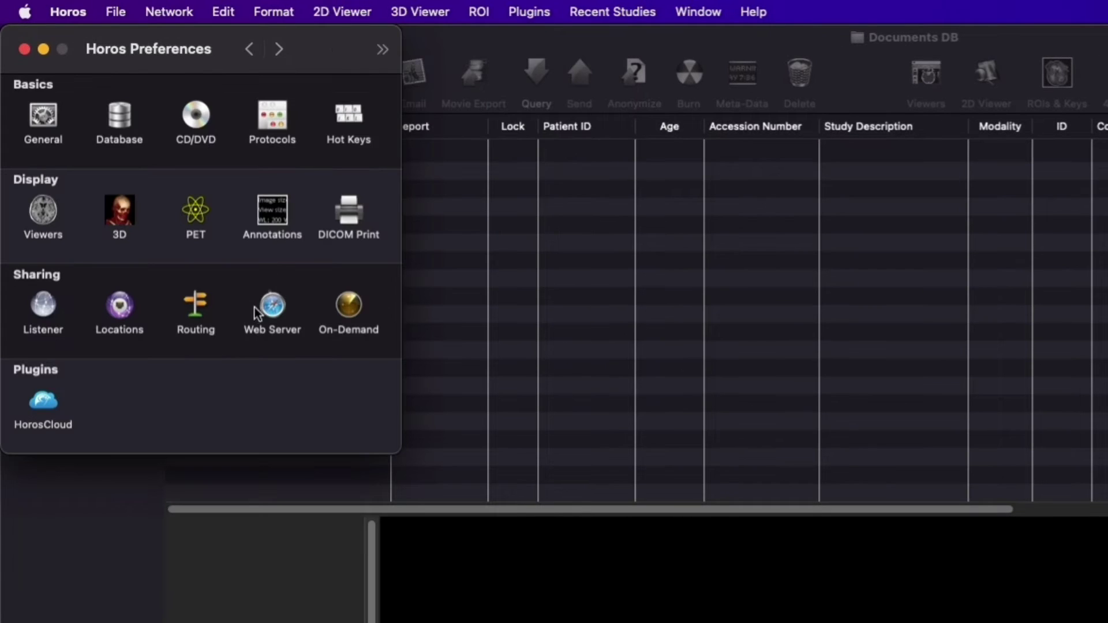
pyautogui.click(45, 215)
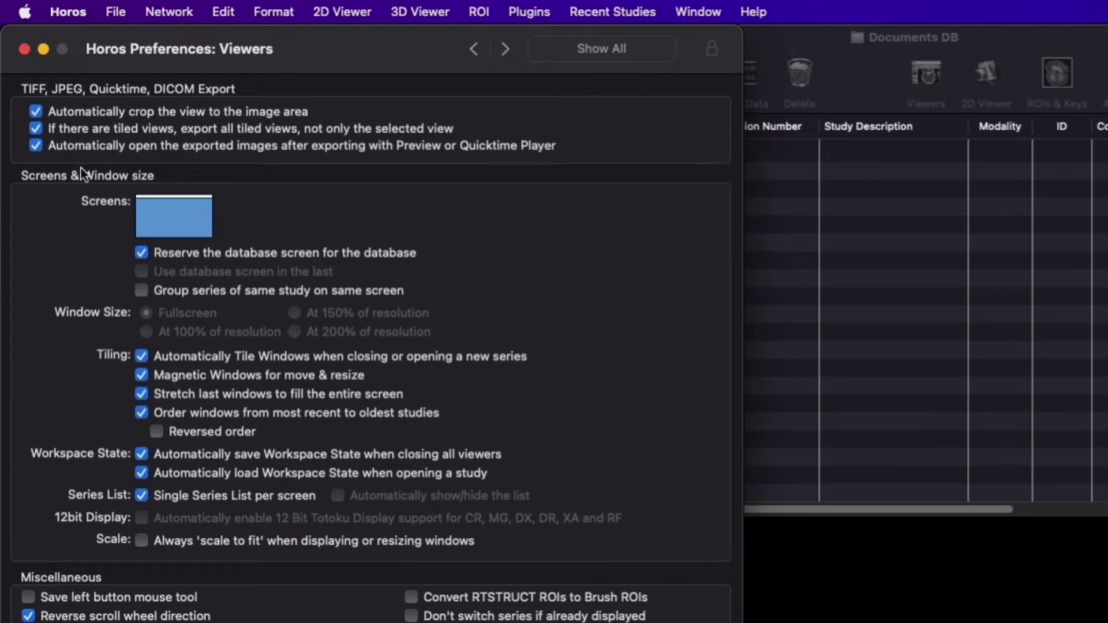
pyautogui.press('super+l')
pyautogui.click(119, 215)
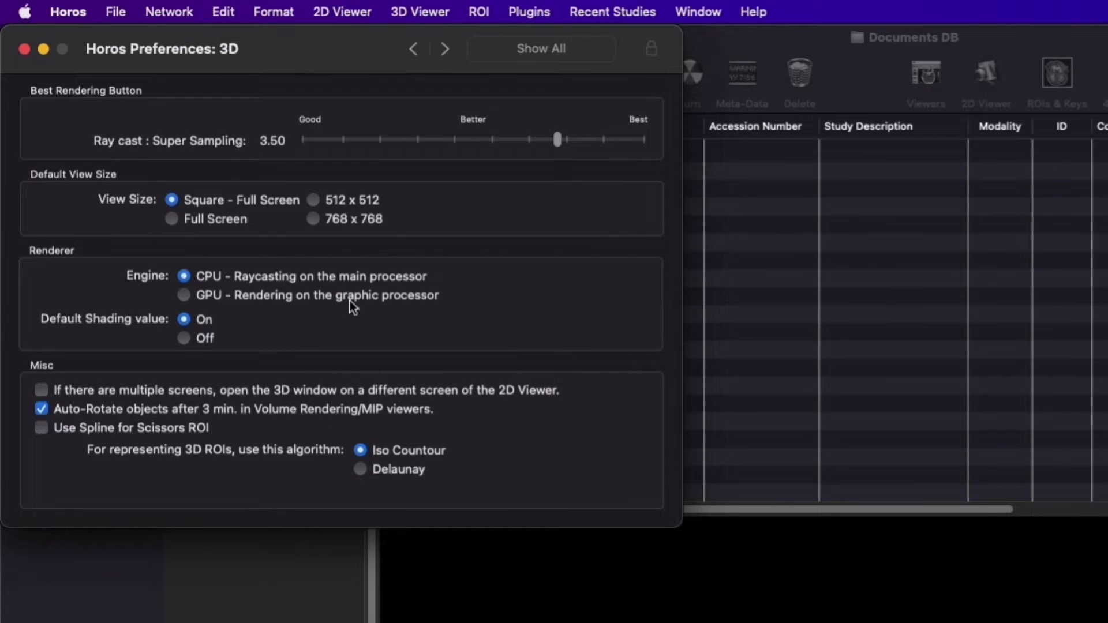
# Check the DICOM Listener settings, then add a new node in Locations with address, AETitle, port and name
pyautogui.click(574, 41)
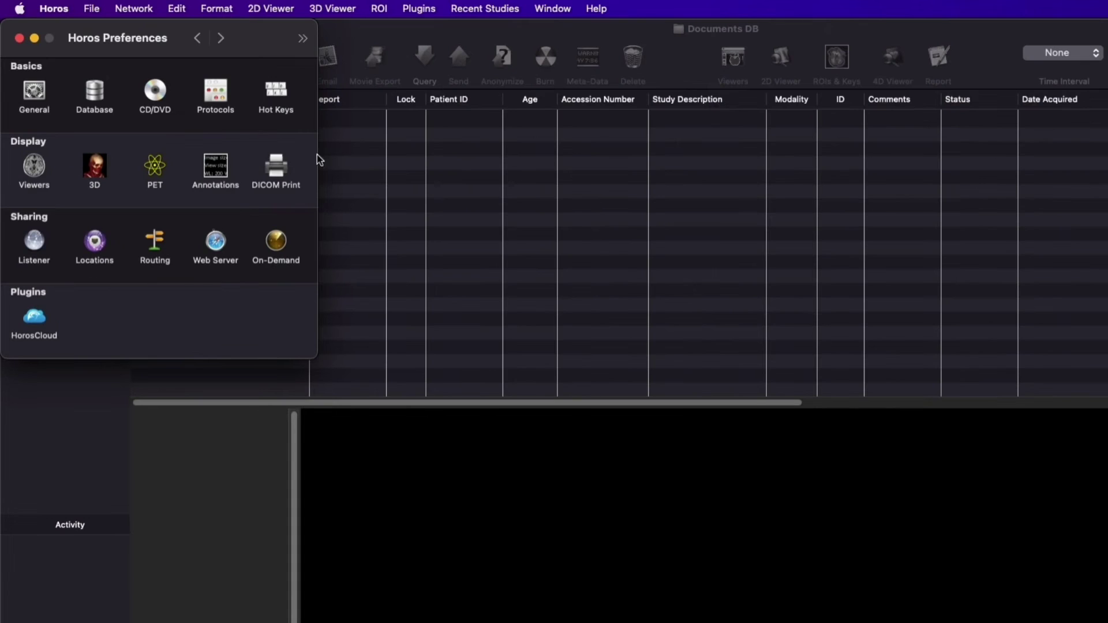
pyautogui.click(34, 241)
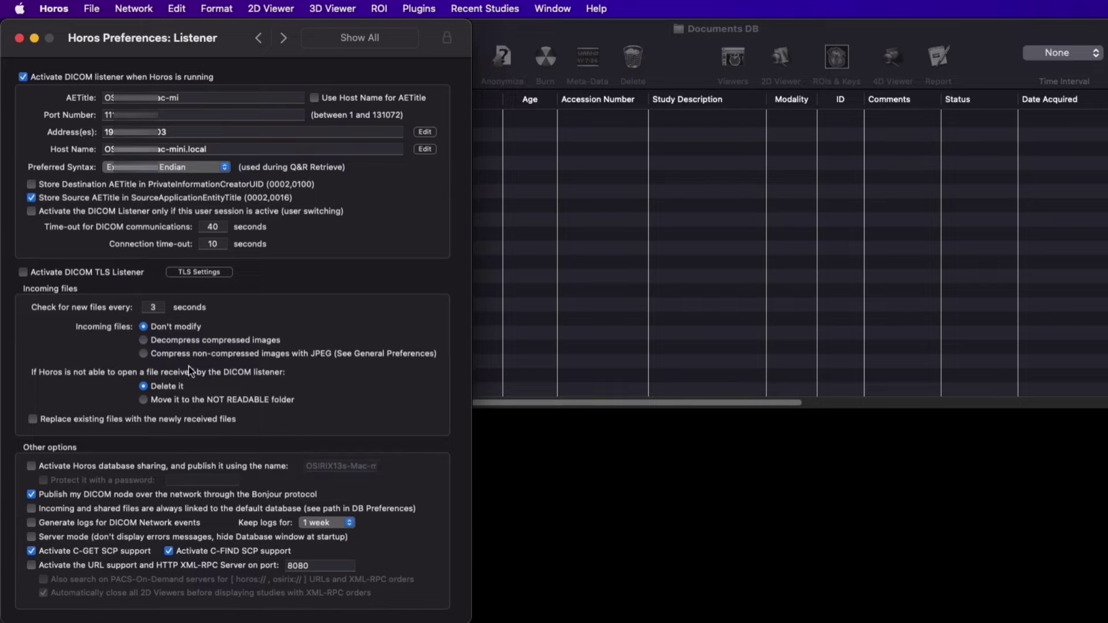
pyautogui.click(359, 38)
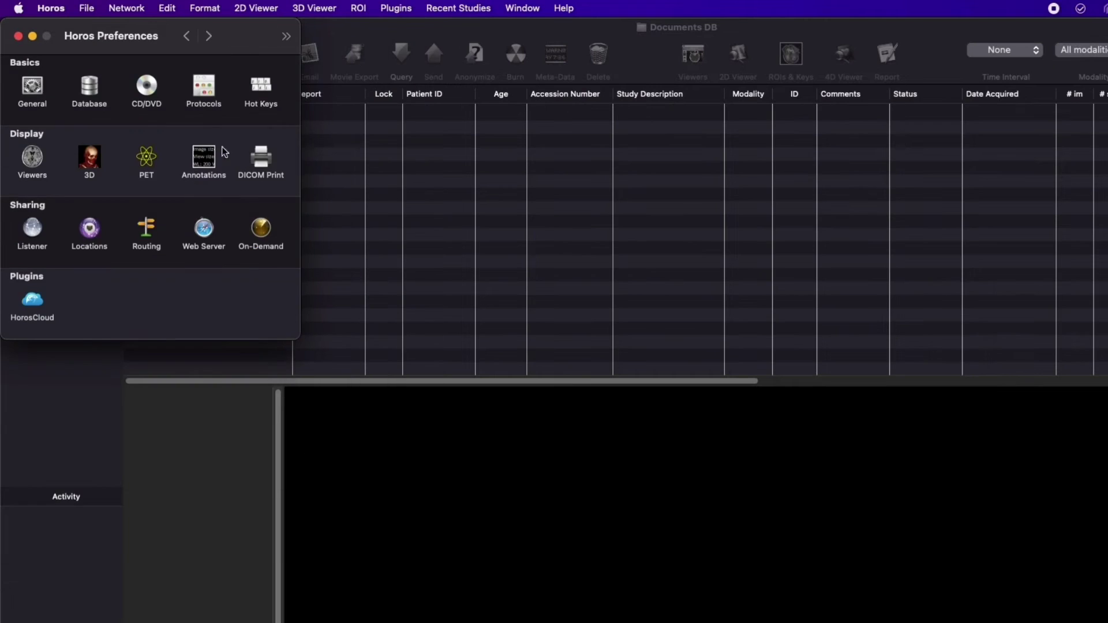
pyautogui.click(89, 231)
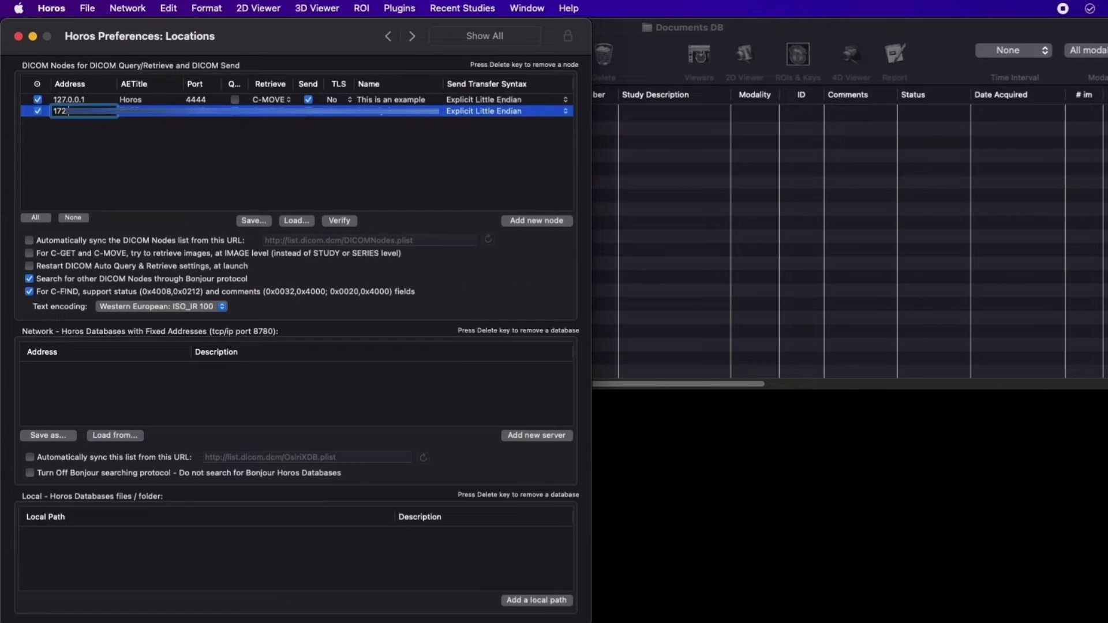
pyautogui.press('Tab')
pyautogui.press('Tab')
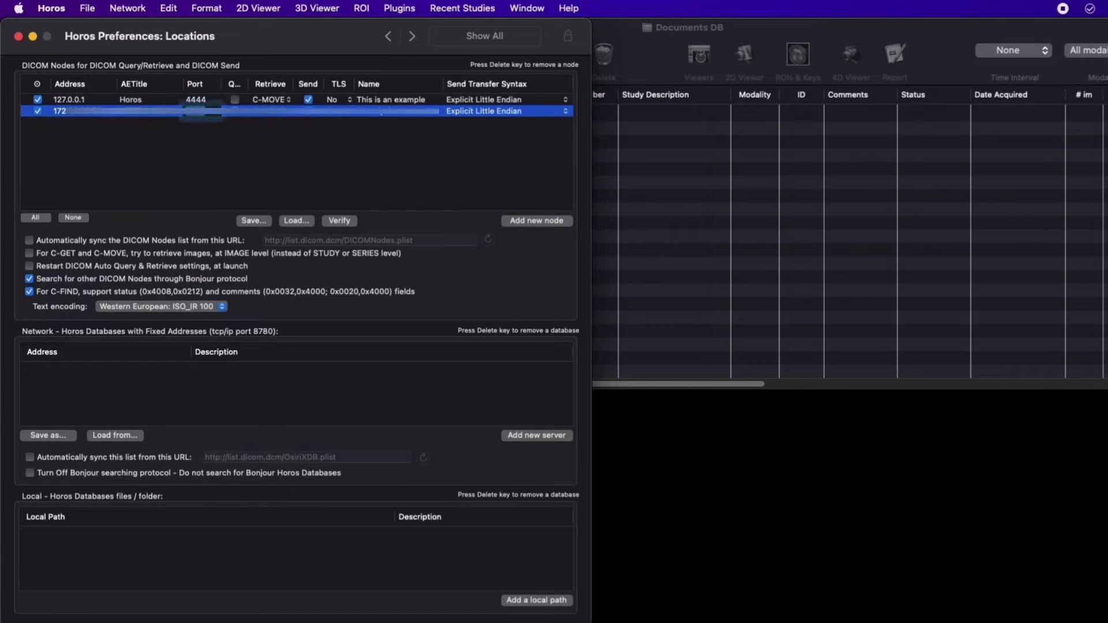
pyautogui.press('Tab')
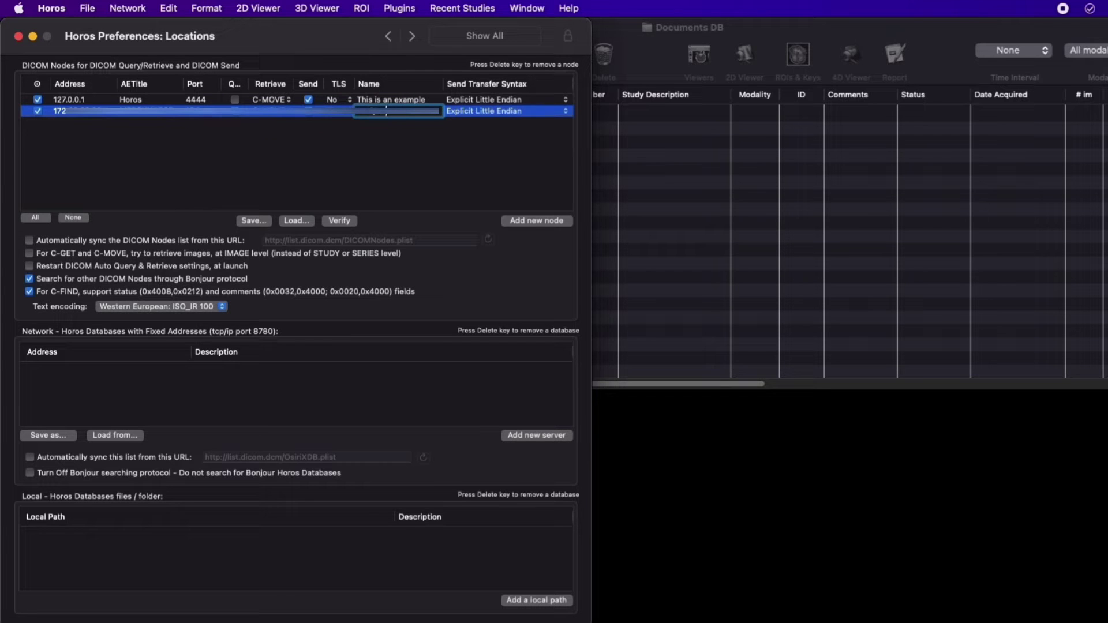
pyautogui.click(259, 185)
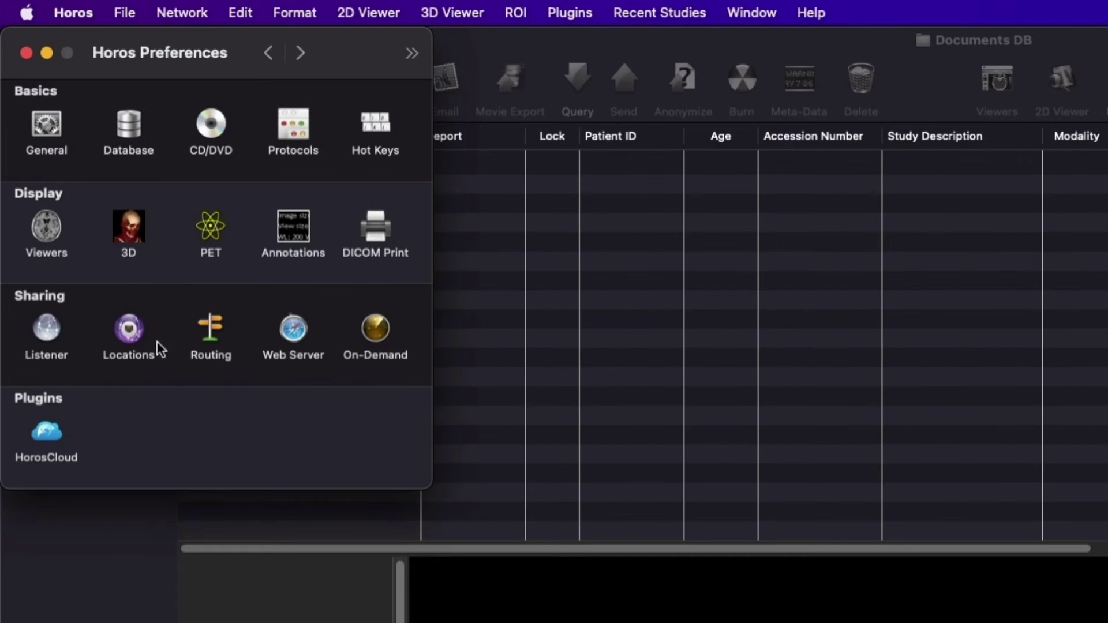
# Start a new auto-routing rule with the example node as its destination
pyautogui.click(214, 337)
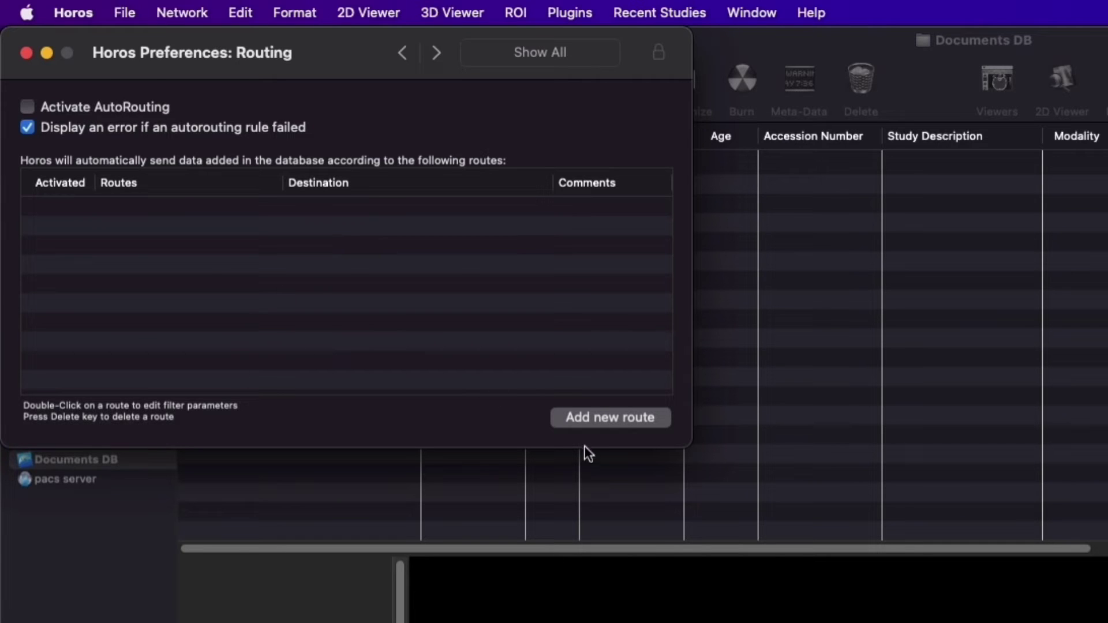
pyautogui.click(584, 418)
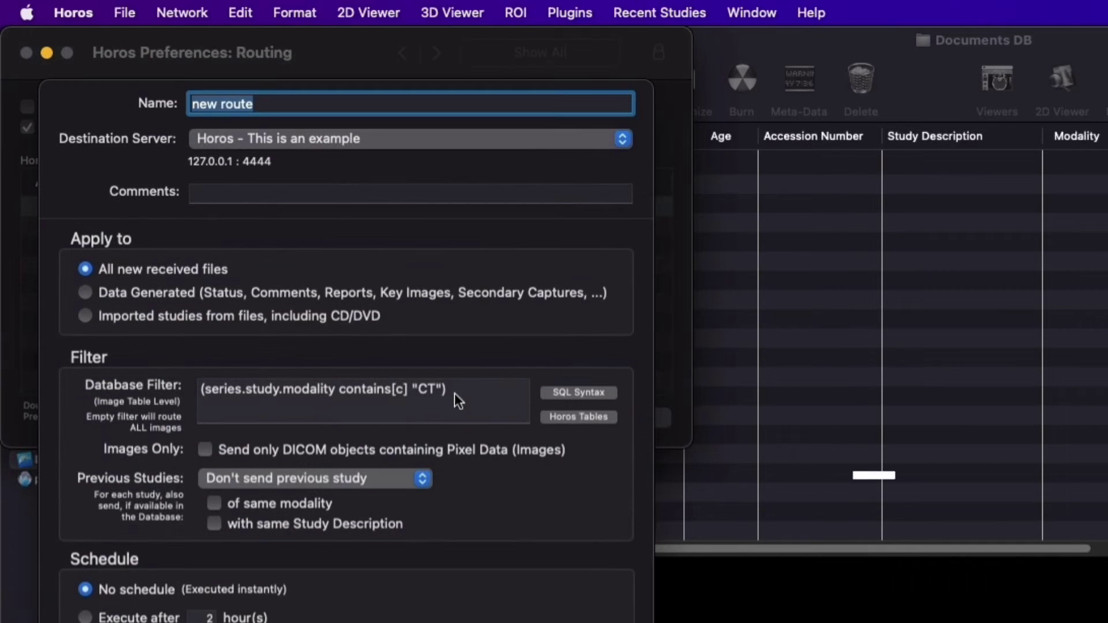
pyautogui.click(385, 137)
pyautogui.click(359, 170)
pyautogui.click(367, 137)
pyautogui.click(367, 139)
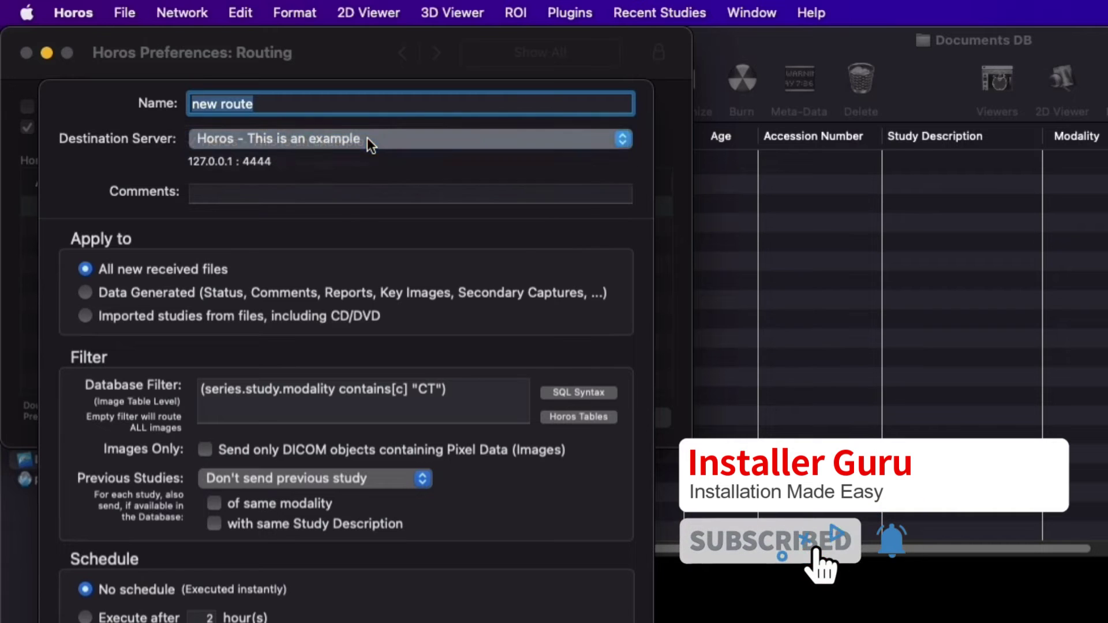
# Discard the unsaved route and show the Web Server preferences
pyautogui.press('Escape')
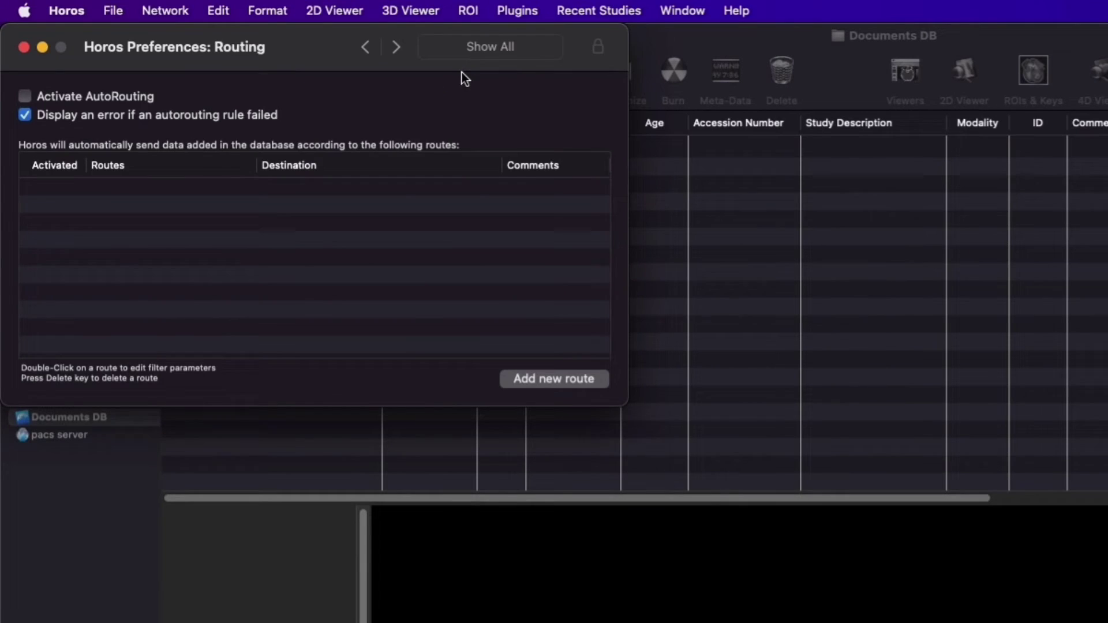
pyautogui.click(509, 45)
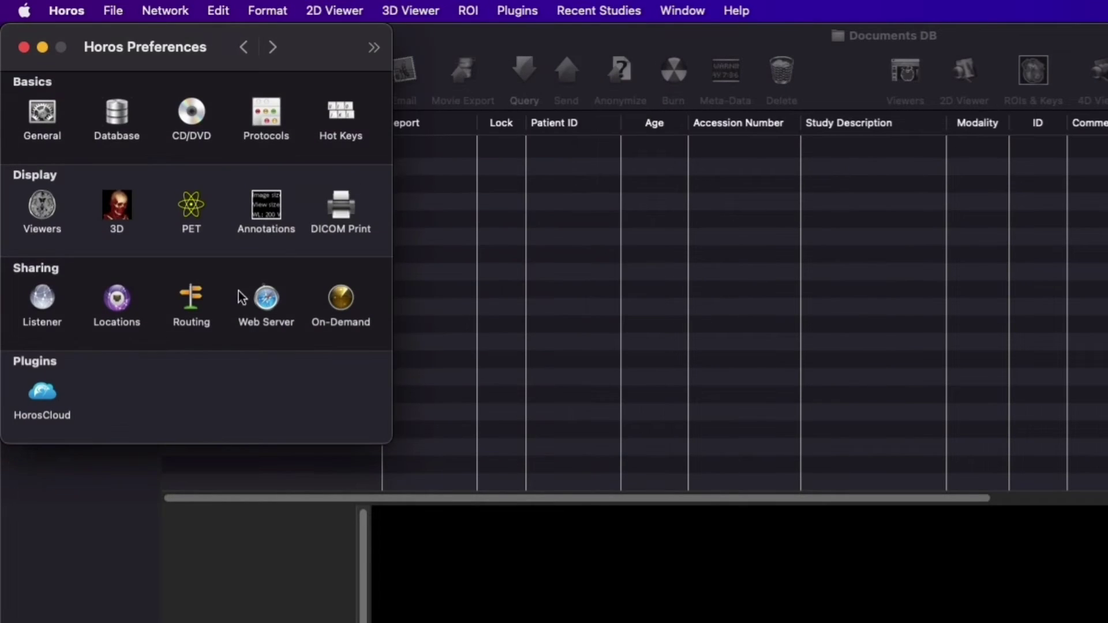
pyautogui.click(266, 299)
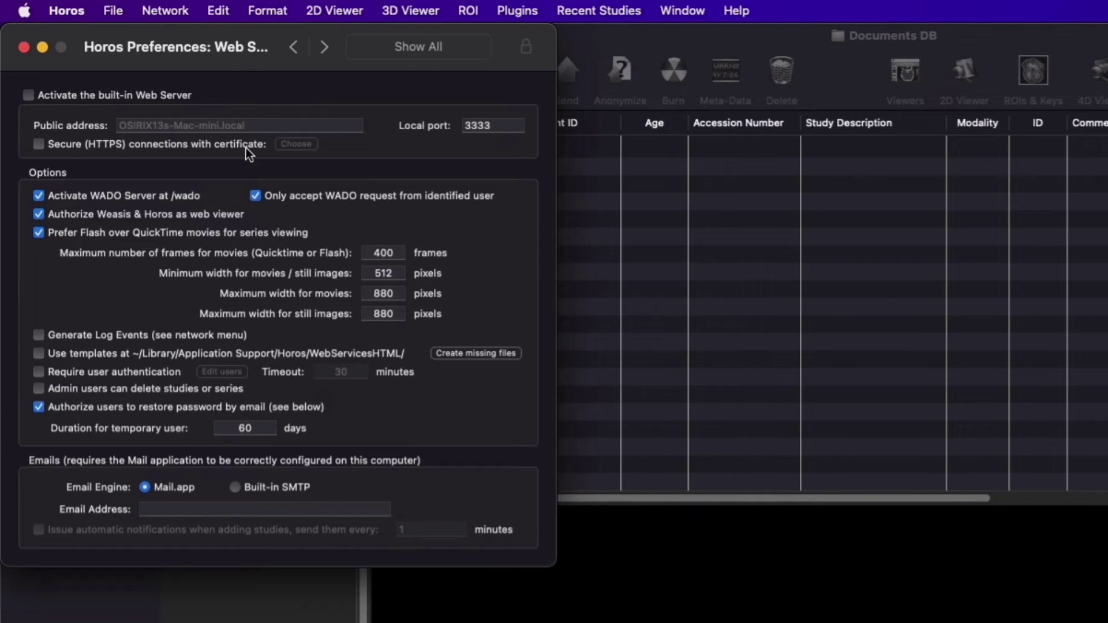
# Activate the built-in web server and import the first two downloaded zip archives
pyautogui.click(28, 95)
pyautogui.click(813, 360)
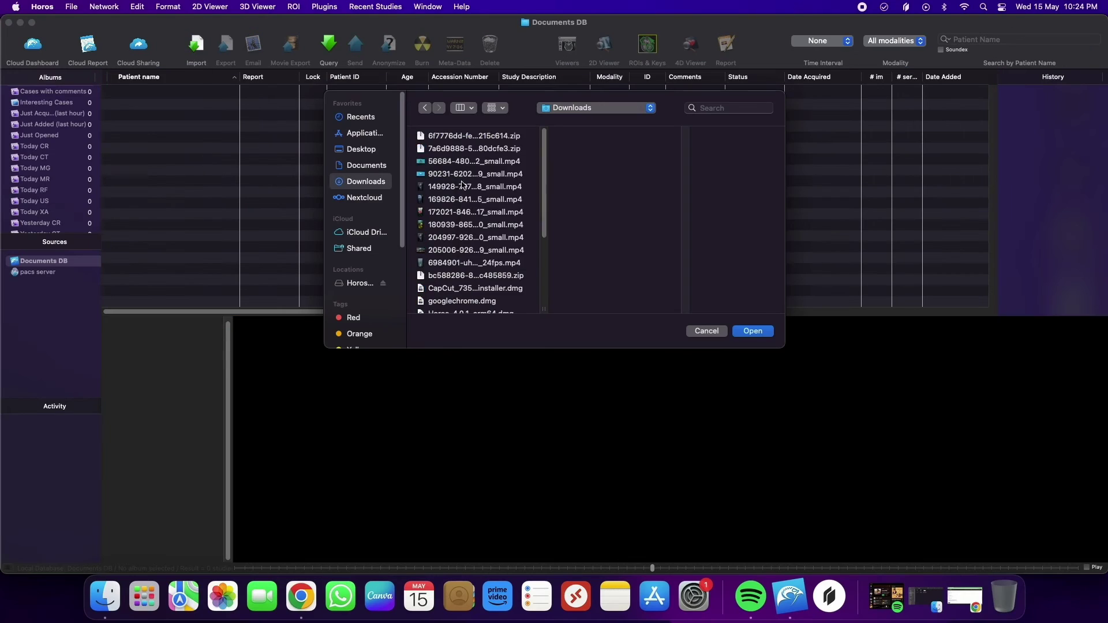
pyautogui.click(463, 137)
pyautogui.rightClick(464, 146)
pyautogui.rightClick(440, 150)
pyautogui.keyDown('super'); pyautogui.click(439, 152); pyautogui.keyUp('super')
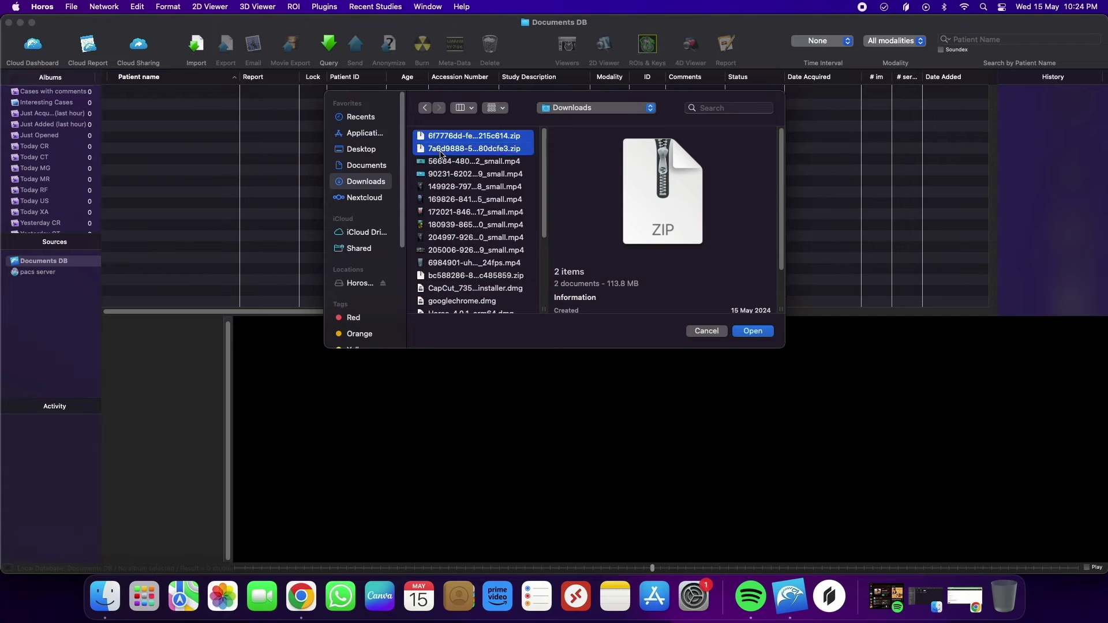
pyautogui.click(753, 331)
pyautogui.click(555, 234)
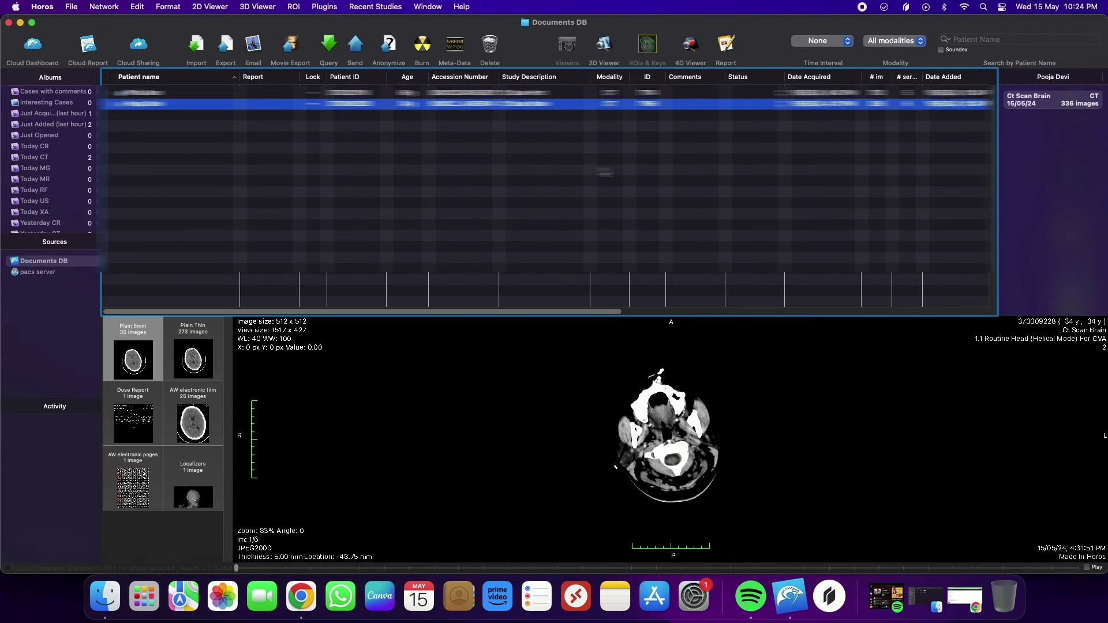
# Import the remaining study zip archive into the database
pyautogui.click(196, 44)
pyautogui.click(462, 250)
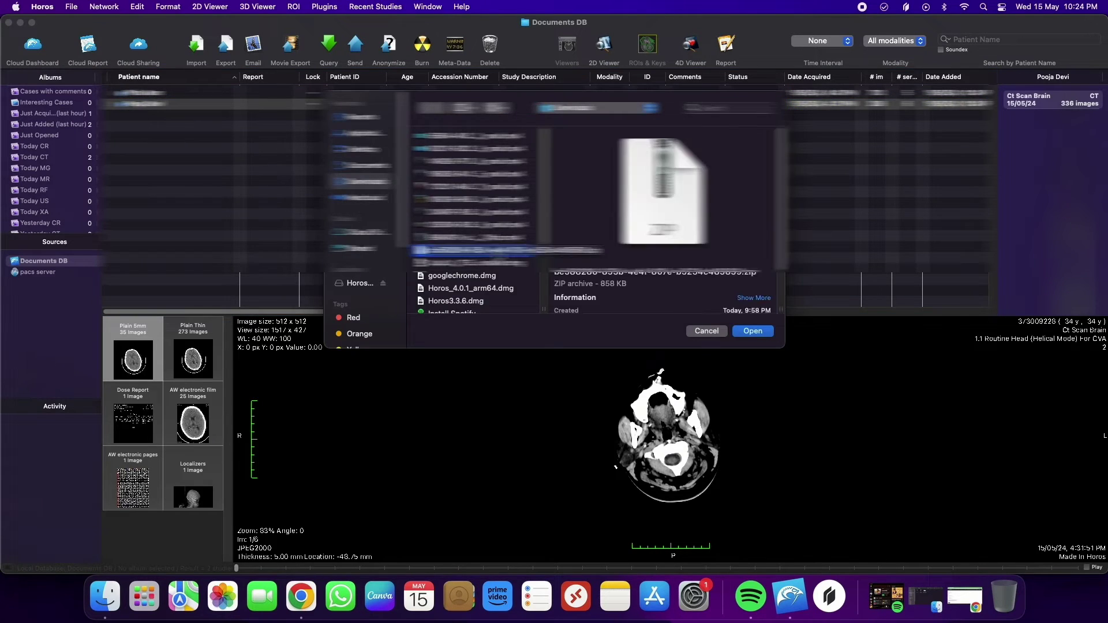
pyautogui.click(752, 331)
pyautogui.click(555, 235)
# Open the HRCT study's Lung 5mm series and scroll through its slices
pyautogui.click(175, 95)
pyautogui.doubleClick(157, 105)
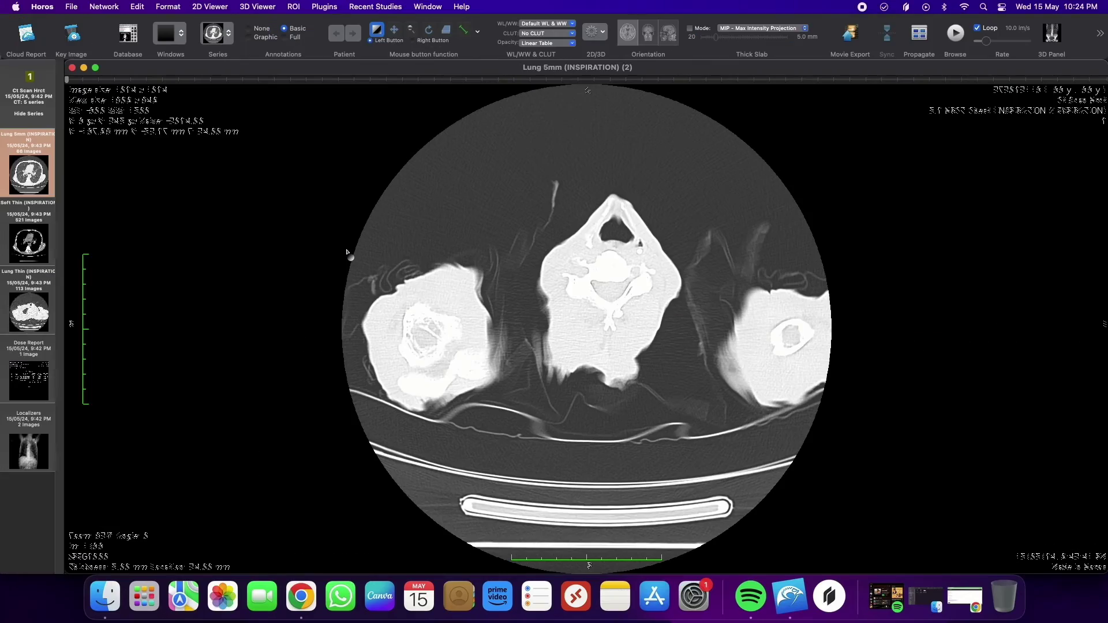
pyautogui.scroll(-20, 452, 324)
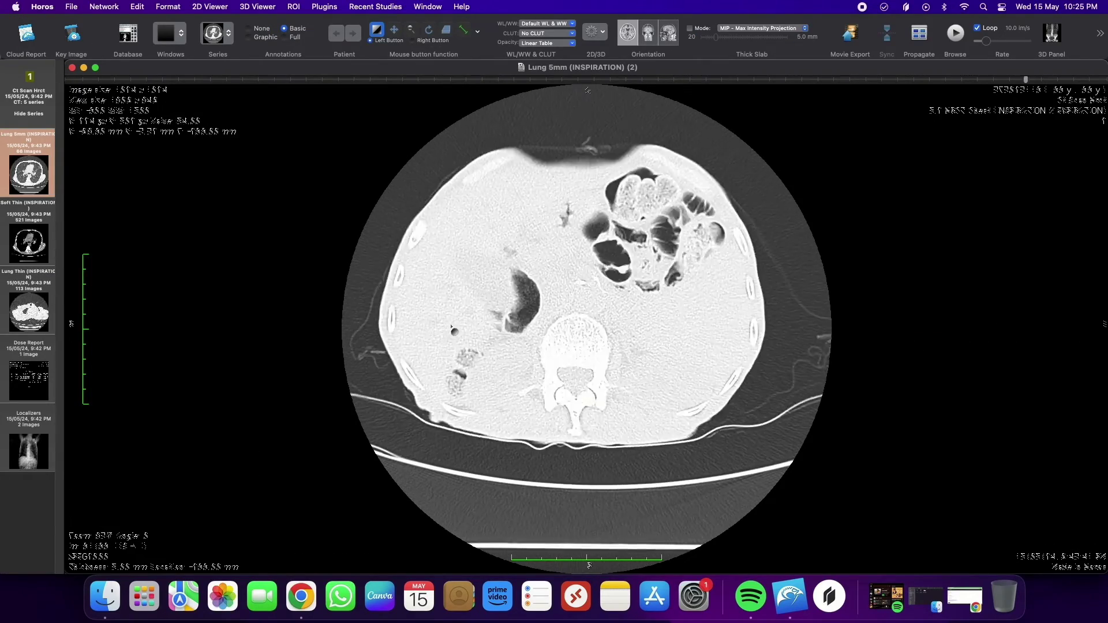
pyautogui.scroll(20, 452, 325)
pyautogui.scroll(-20, 452, 324)
pyautogui.scroll(20, 452, 325)
pyautogui.scroll(-20, 452, 324)
pyautogui.scroll(5, 452, 325)
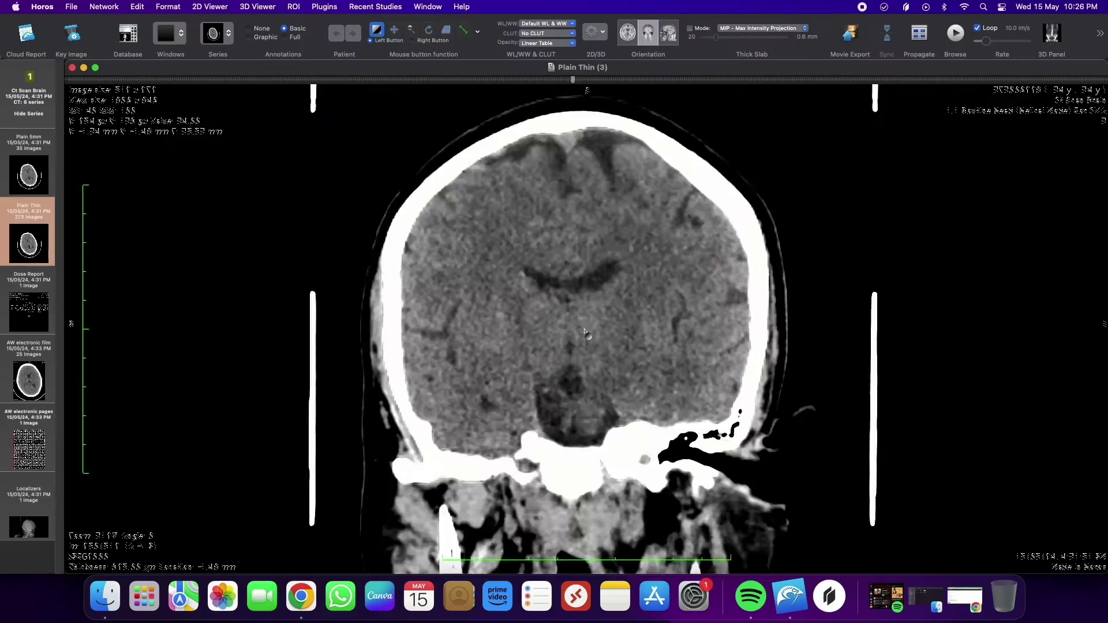
pyautogui.scroll(5, 650, 215)
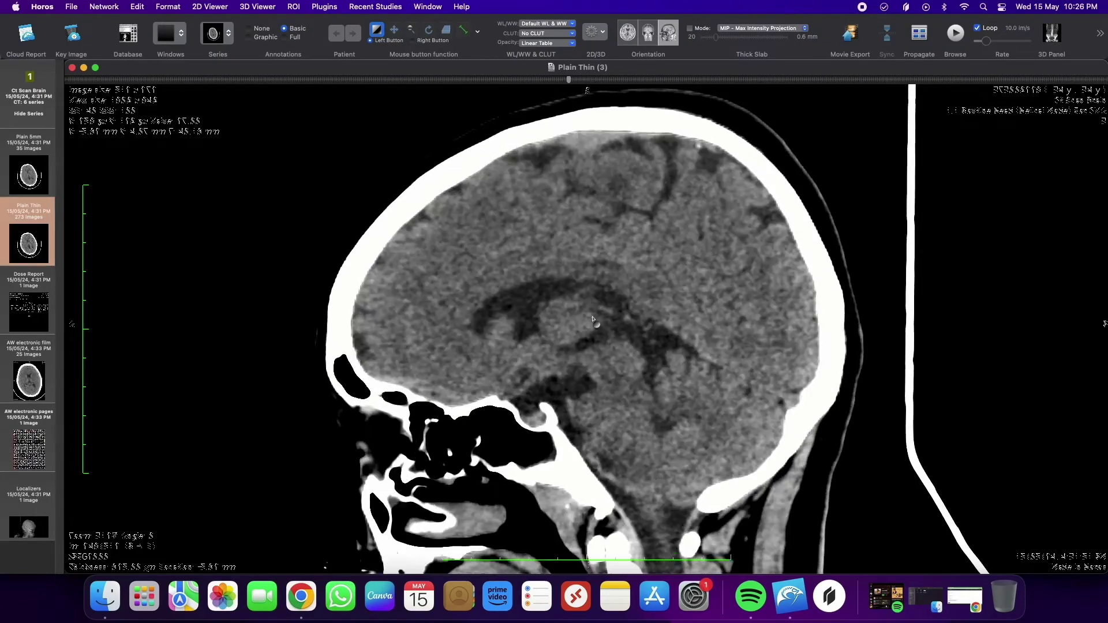
# View the Lung 5mm series in MPR and tilt the planes in the sagittal view
pyautogui.click(595, 31)
pyautogui.click(632, 46)
pyautogui.scroll(-10, 762, 321)
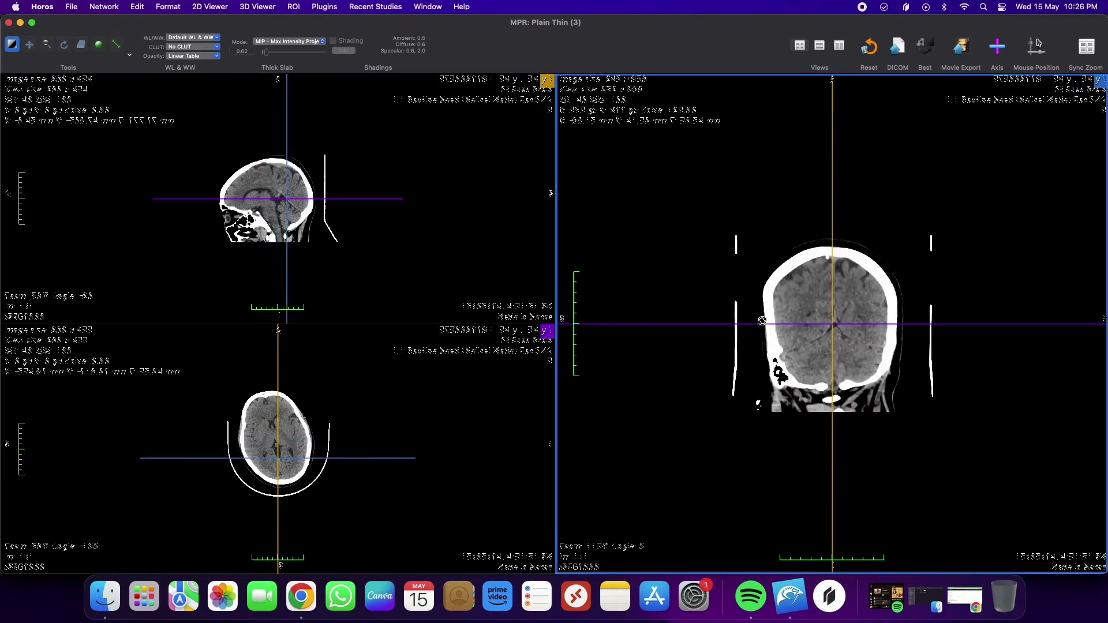
pyautogui.scroll(10, 761, 321)
pyautogui.click(98, 45)
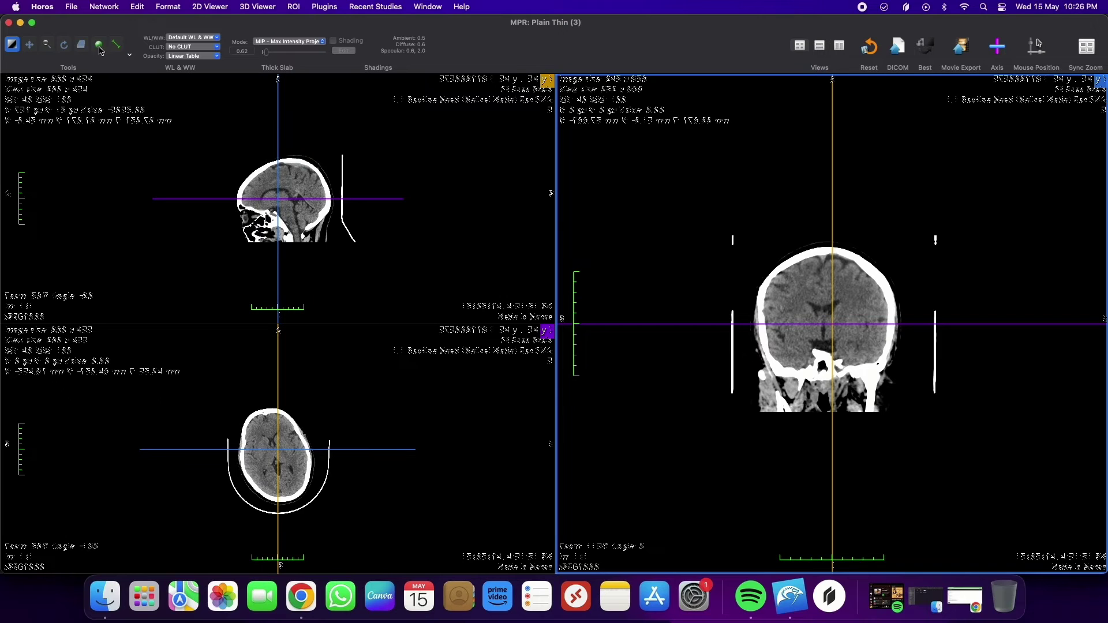
pyautogui.moveTo(271, 187)
pyautogui.mouseDown()
pyautogui.moveTo(300, 197)
pyautogui.moveTo(266, 197)
pyautogui.mouseUp()
# Close the MPR window and query the PACS for today's studies
pyautogui.click(9, 23)
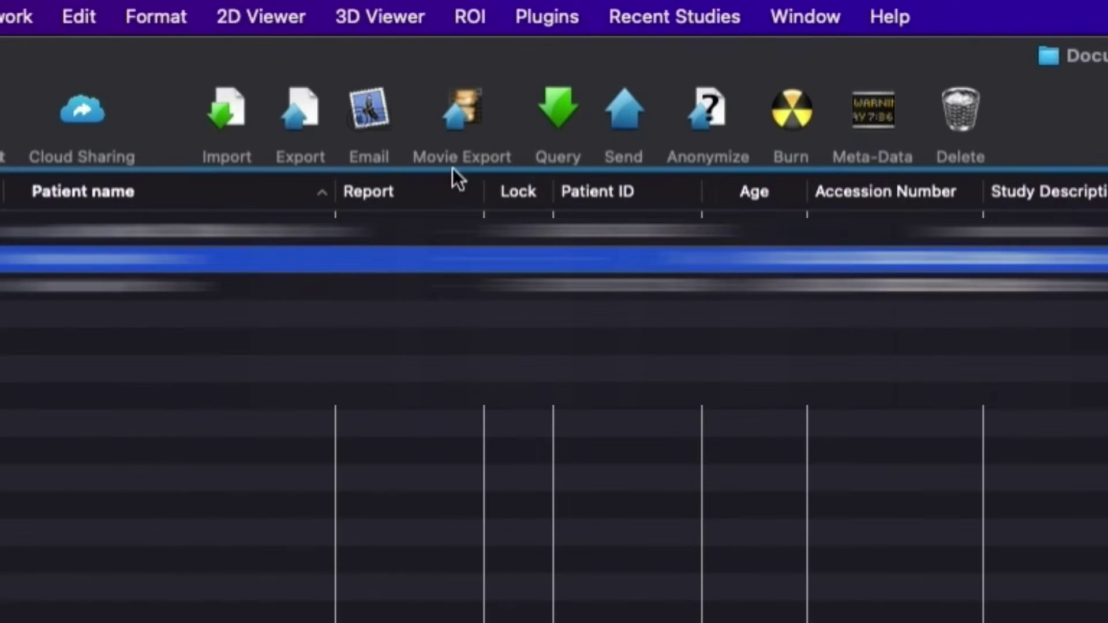
pyautogui.click(572, 102)
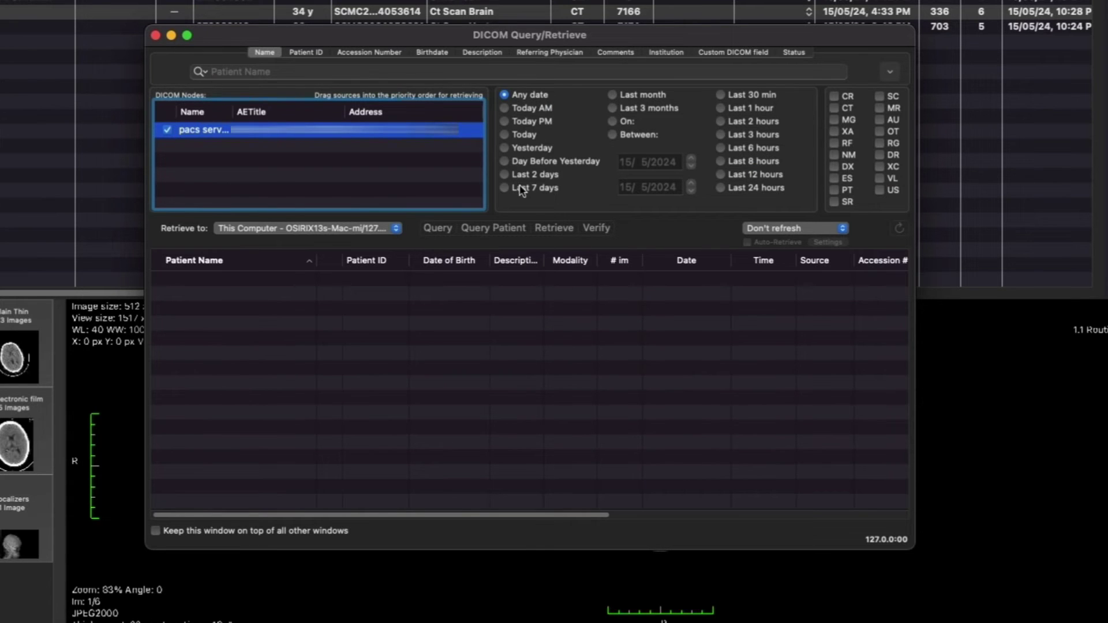
pyautogui.click(438, 228)
# Set the automatic query to refresh every 5 seconds
pyautogui.rightClick(299, 320)
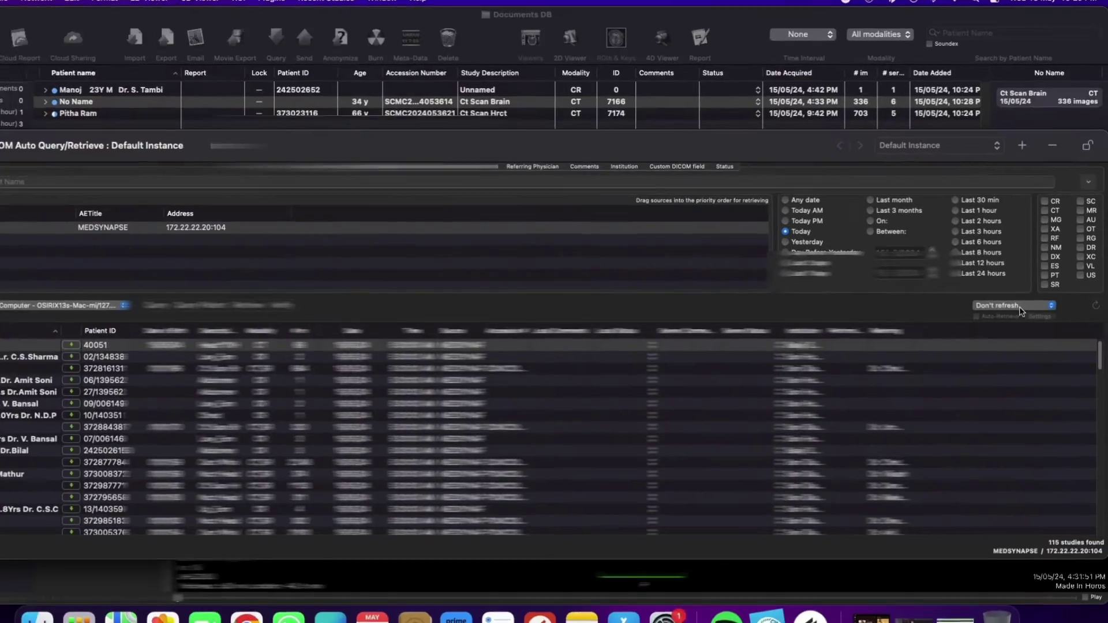
pyautogui.click(1001, 304)
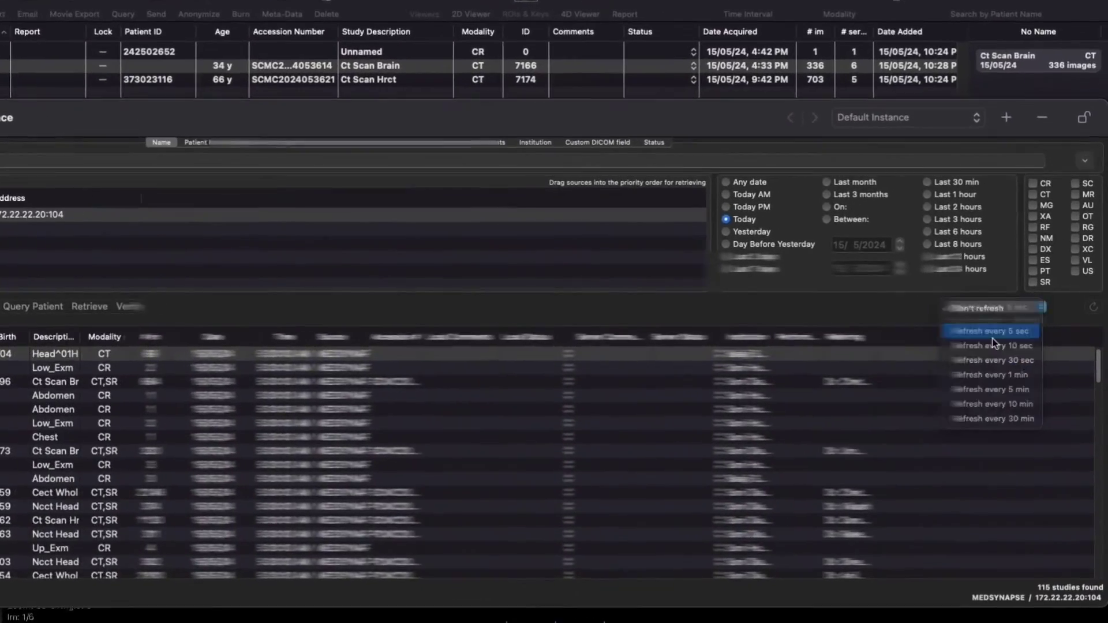
pyautogui.click(1007, 334)
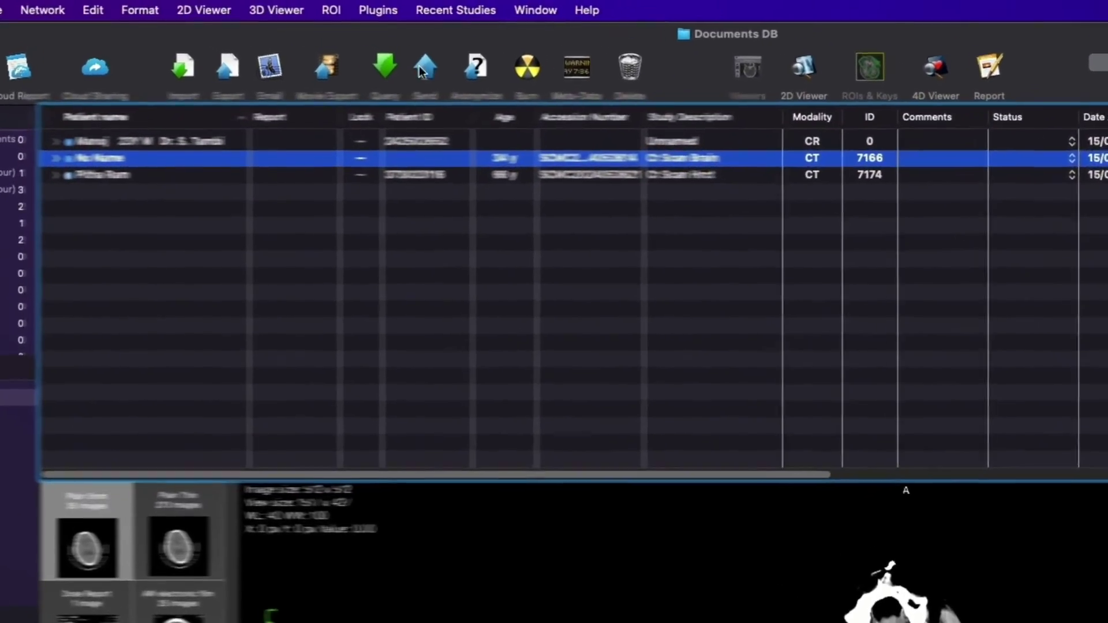
# Review the MEDSYNAPSE PACS server send destination, then cancel without sending the study
pyautogui.click(392, 57)
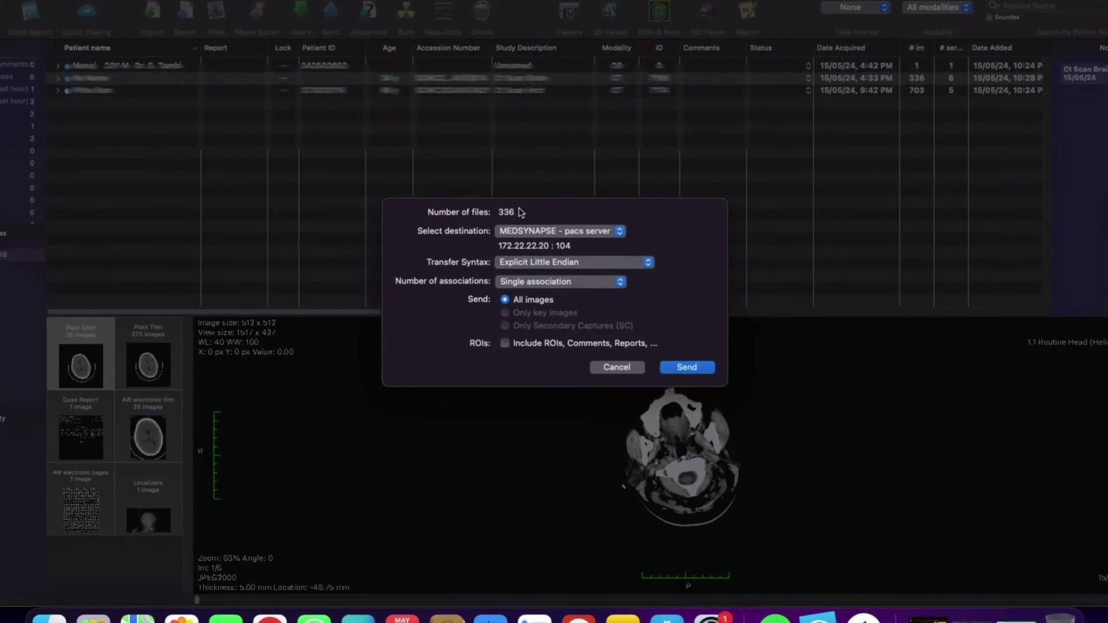
pyautogui.click(605, 229)
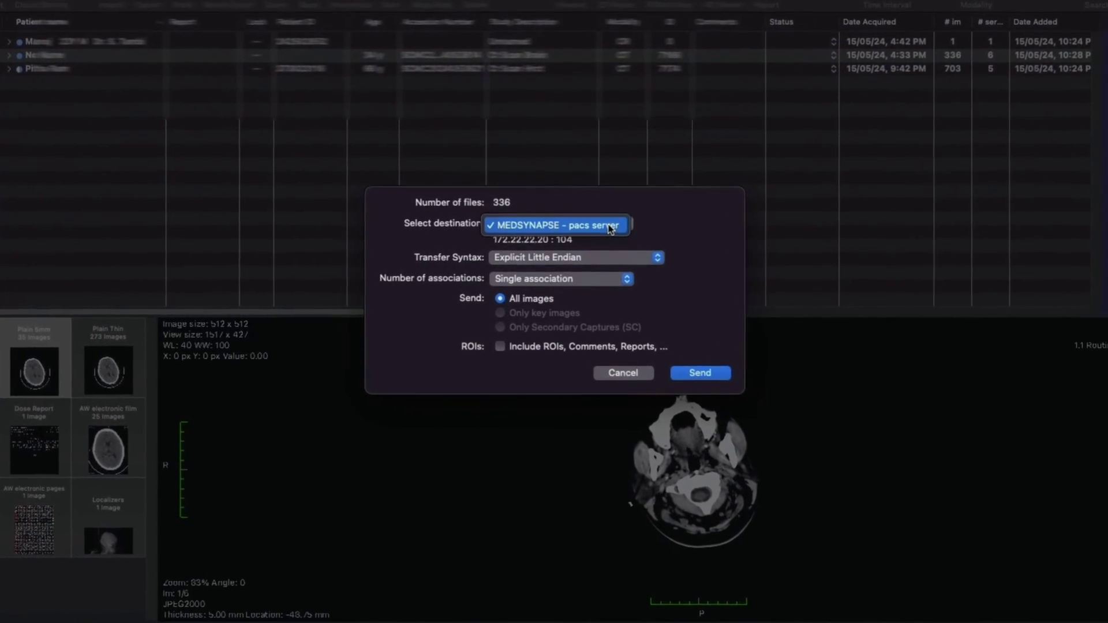
pyautogui.click(611, 226)
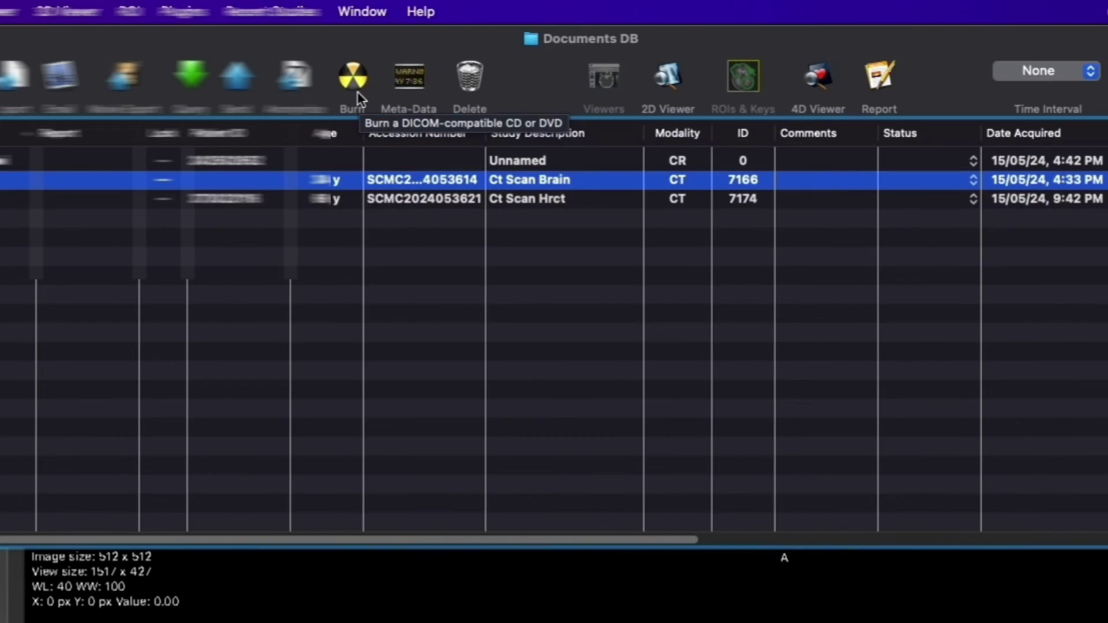
pyautogui.click(358, 87)
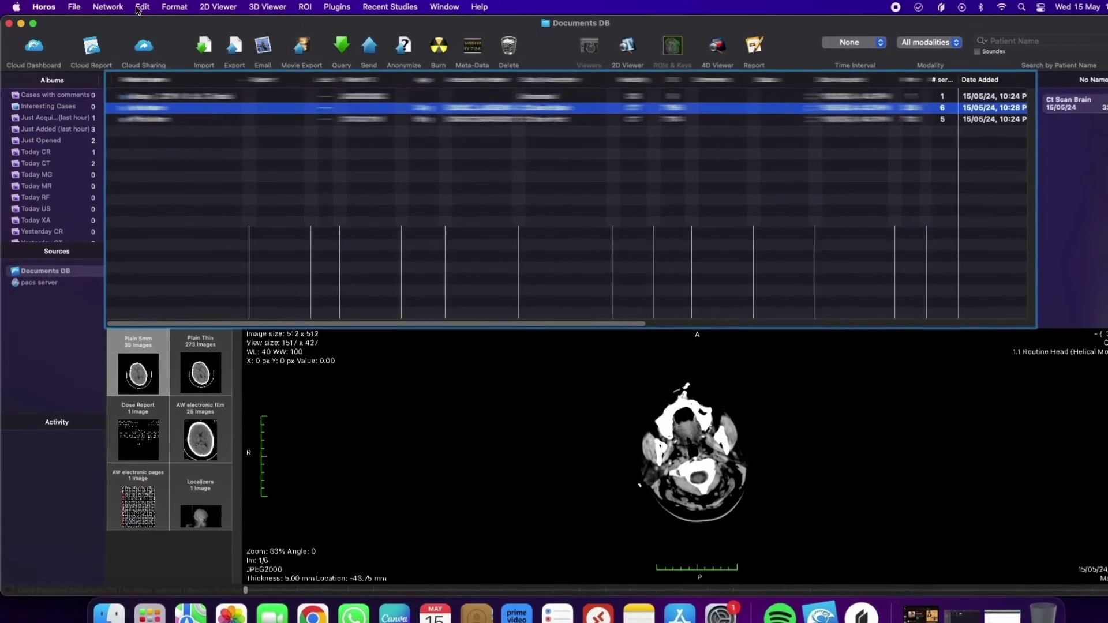
# Close the disc burning dialog and check Plugins > ROI Tools, which lists no plugins
pyautogui.click(172, 6)
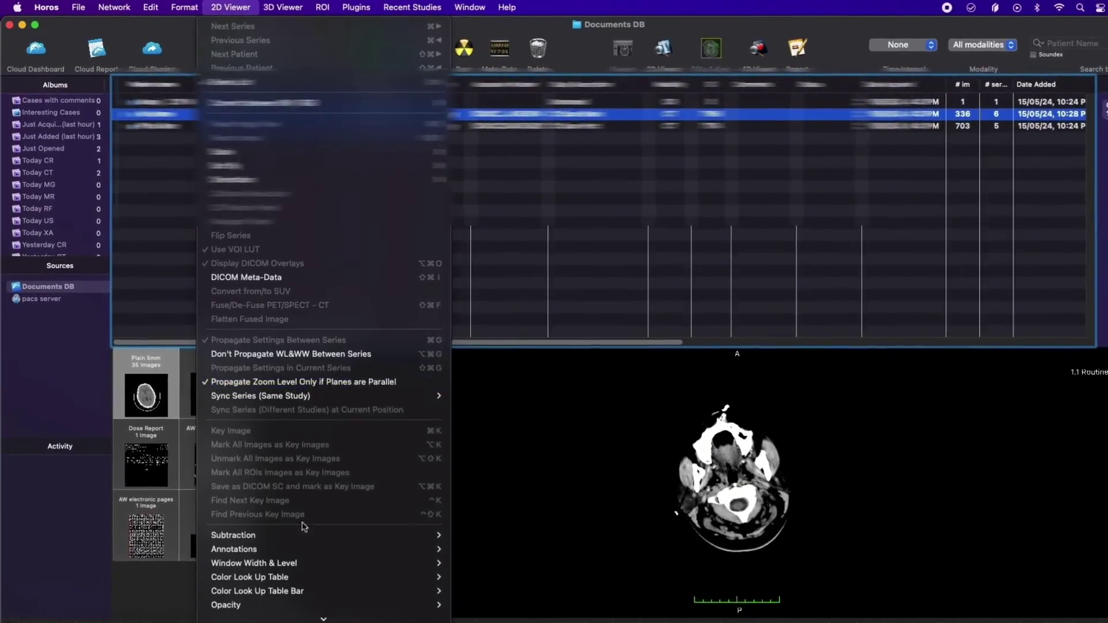
pyautogui.moveTo(275, 7)
pyautogui.moveTo(367, 7)
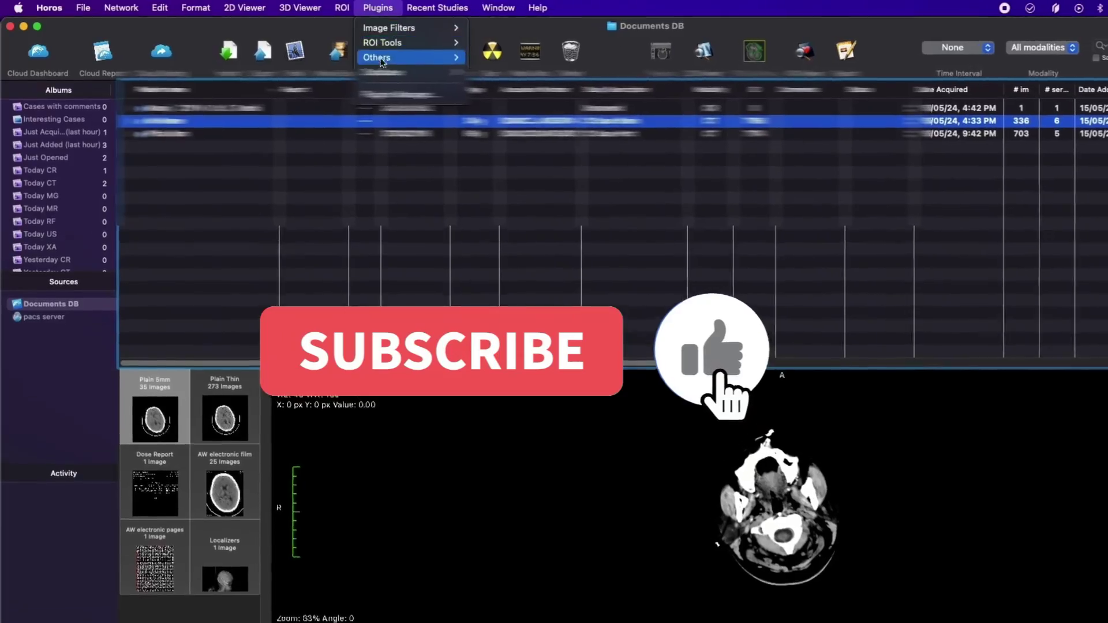